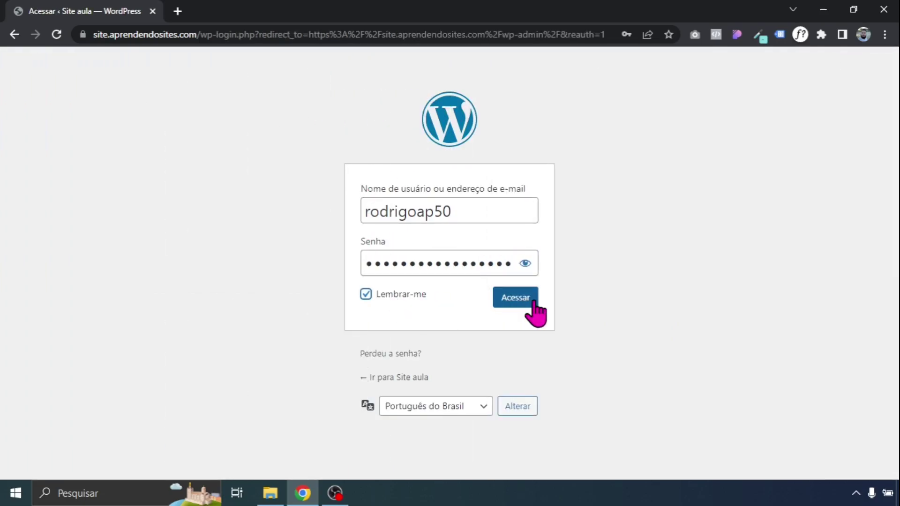
Log in and enable the CAPTCHA on both the login page and the lost-password form
left_click(534, 304)
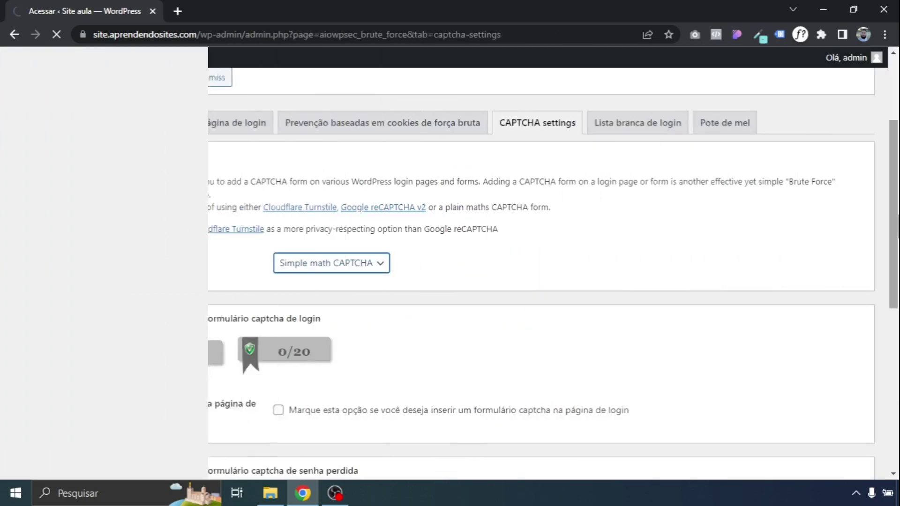
scroll(305, 227, "down", 5)
left_click(277, 189)
left_click(278, 342)
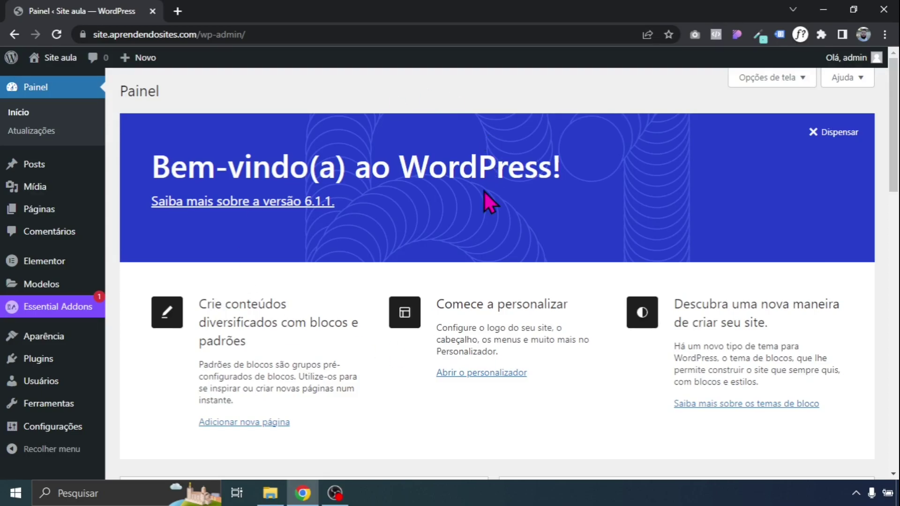
left_click_drag(207, 34, 358, 33)
type("w")
key("BackSpace")
key("Return")
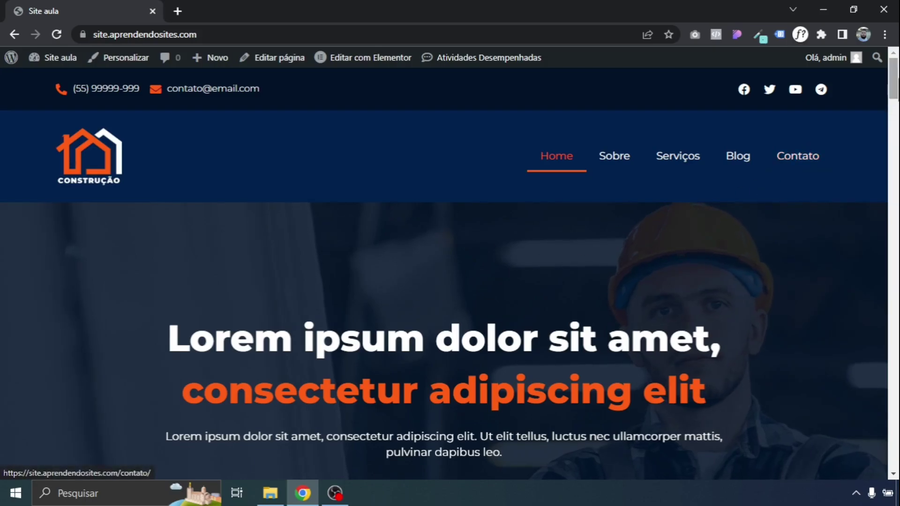
scroll(450, 271, "down", 5)
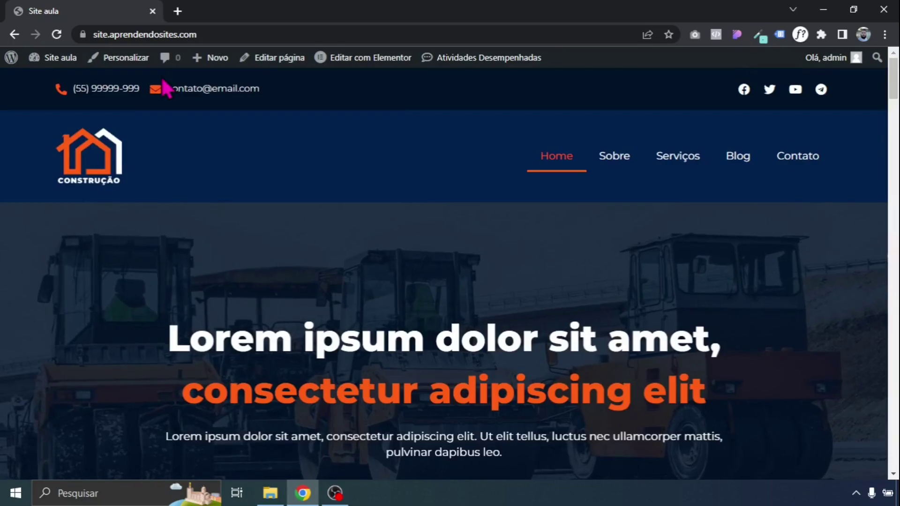
mouse_move(51, 58)
left_click(51, 80)
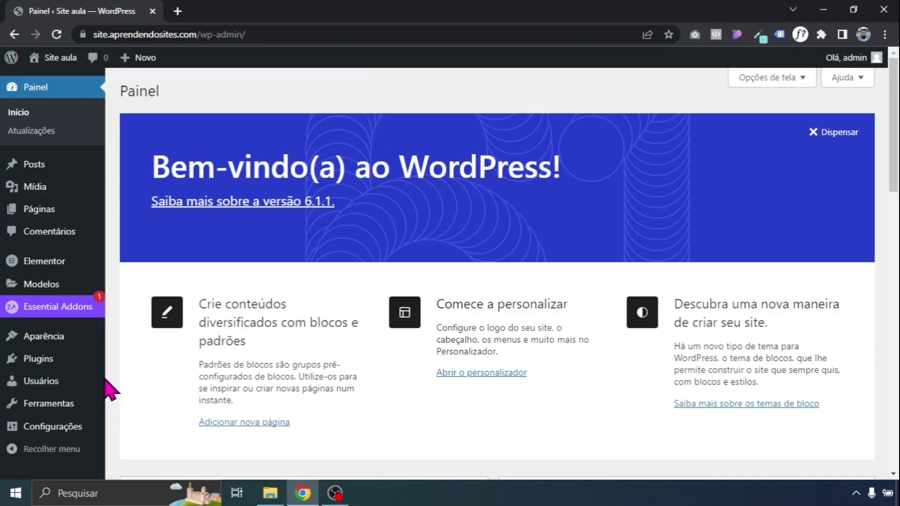
Search the plugin directory for 'security', then install and activate All-In-One Security (AIOS)
mouse_move(87, 367)
left_click(140, 381)
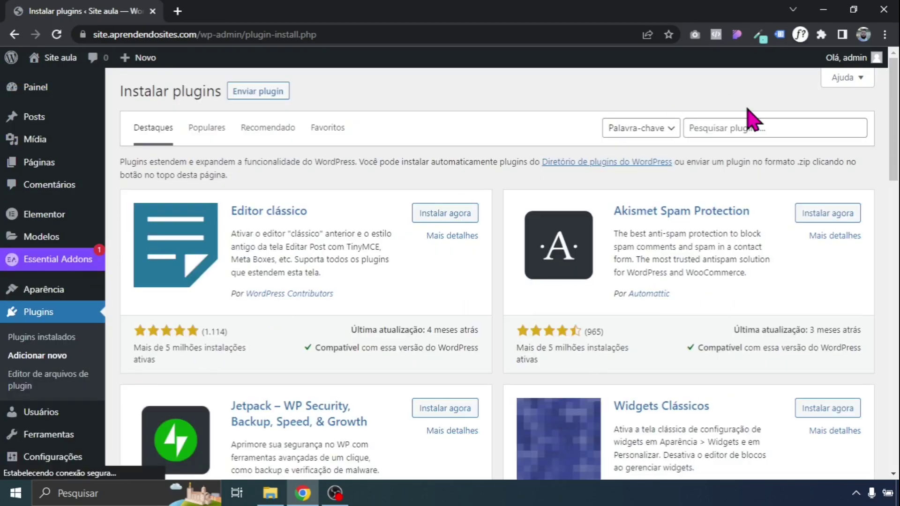
left_click(749, 126)
type("sec")
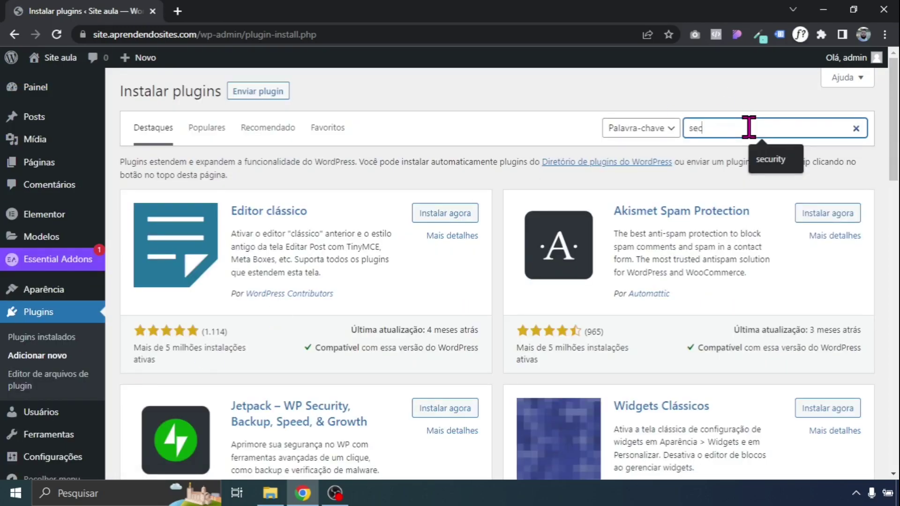
type("u")
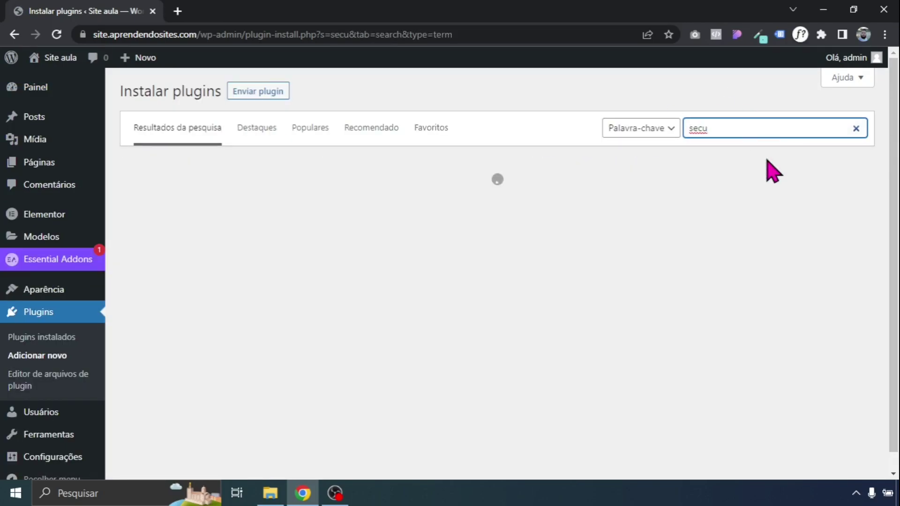
type("rity")
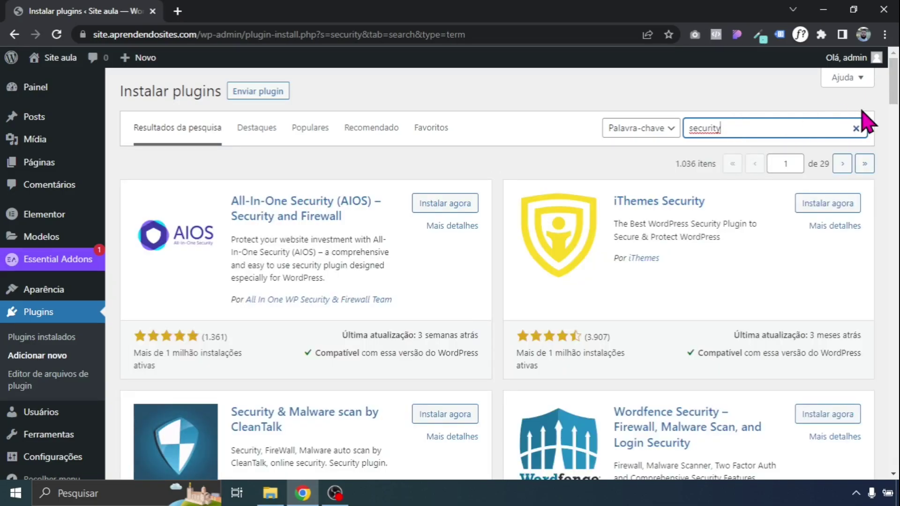
scroll(487, 292, "down", 2)
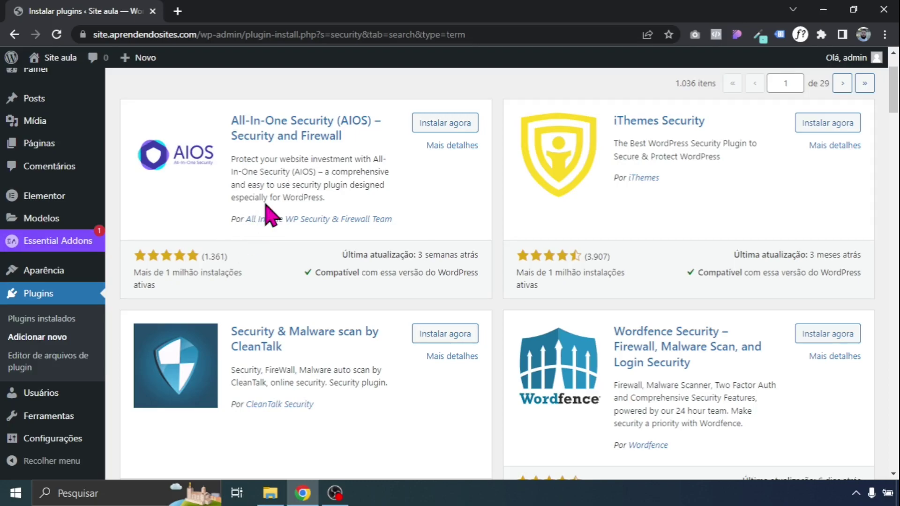
left_click(431, 123)
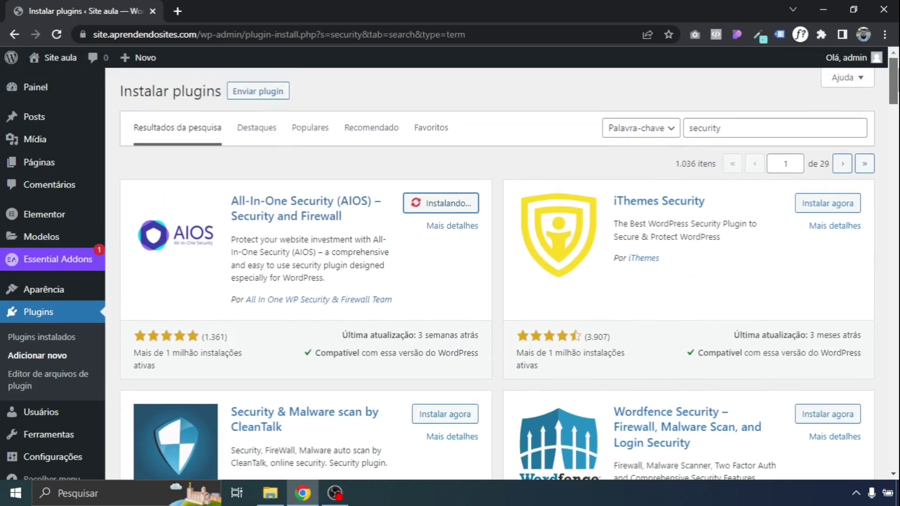
scroll(496, 272, "up", 2)
left_click(469, 206)
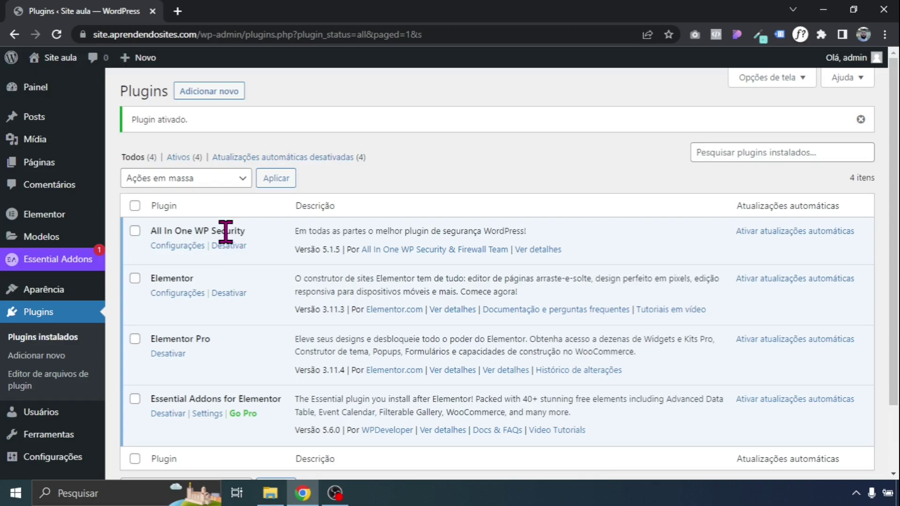
scroll(886, 181, "down", 2)
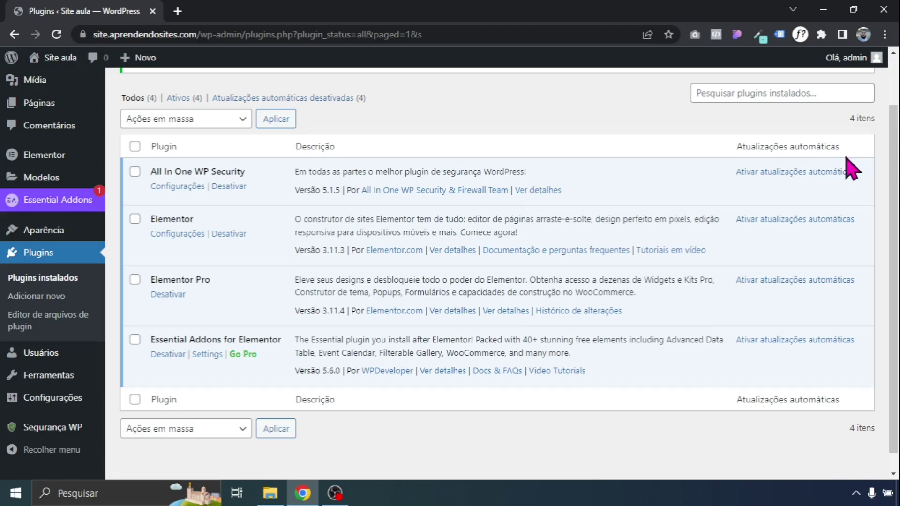
scroll(890, 234, "down", 1)
mouse_move(59, 330)
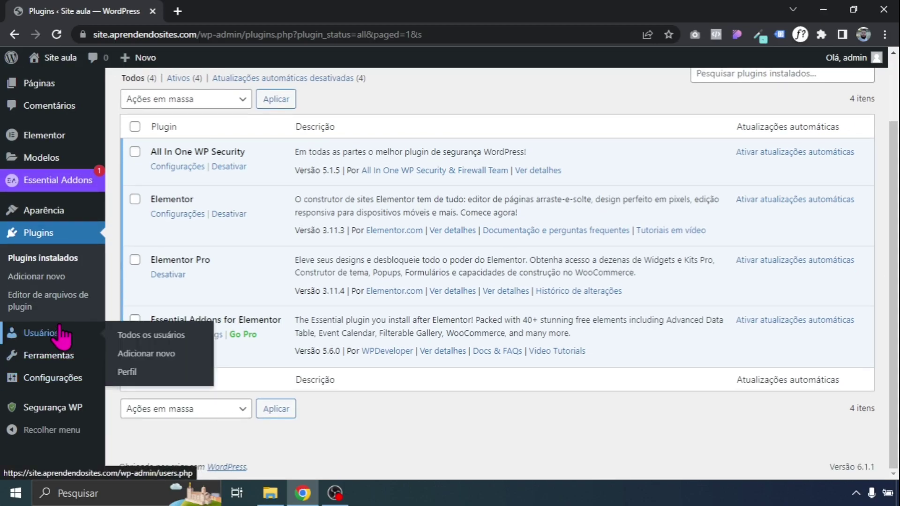
Open the admin user's profile and generate a new password for the account
left_click(142, 335)
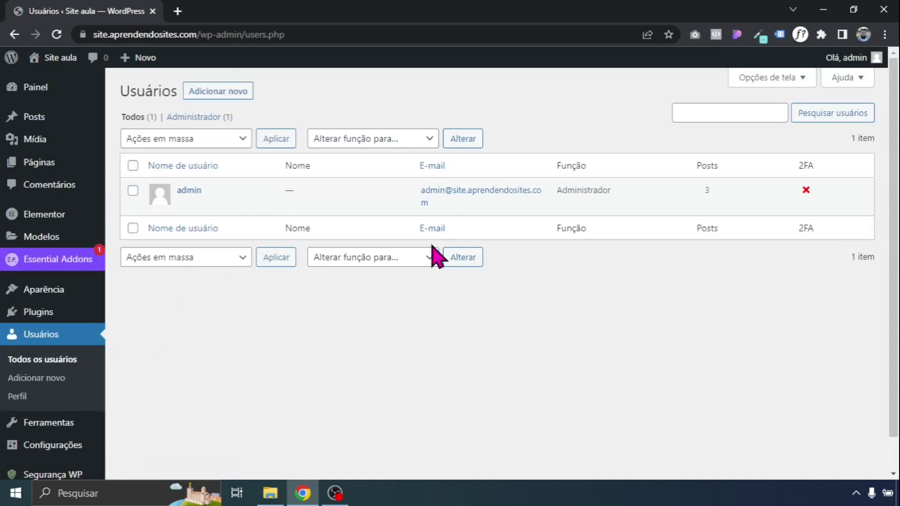
left_click(186, 204)
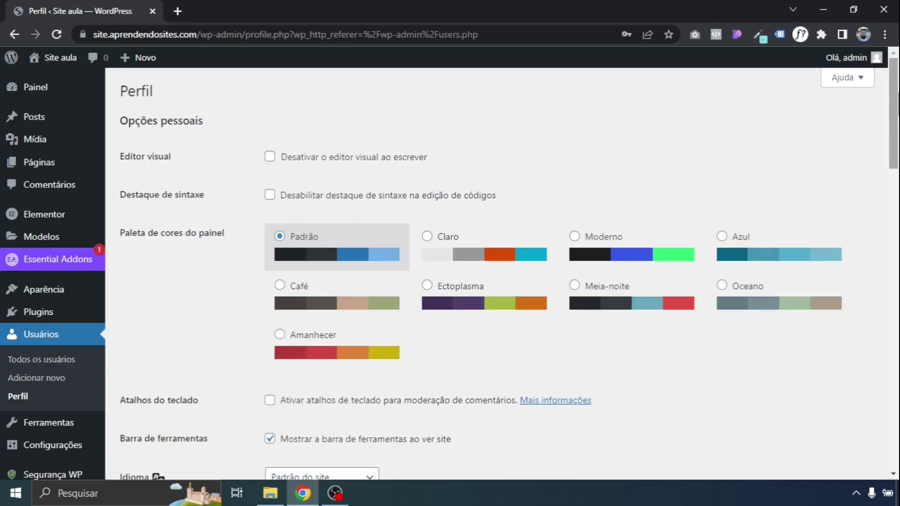
scroll(274, 249, "down", 10)
scroll(450, 274, "down", 12)
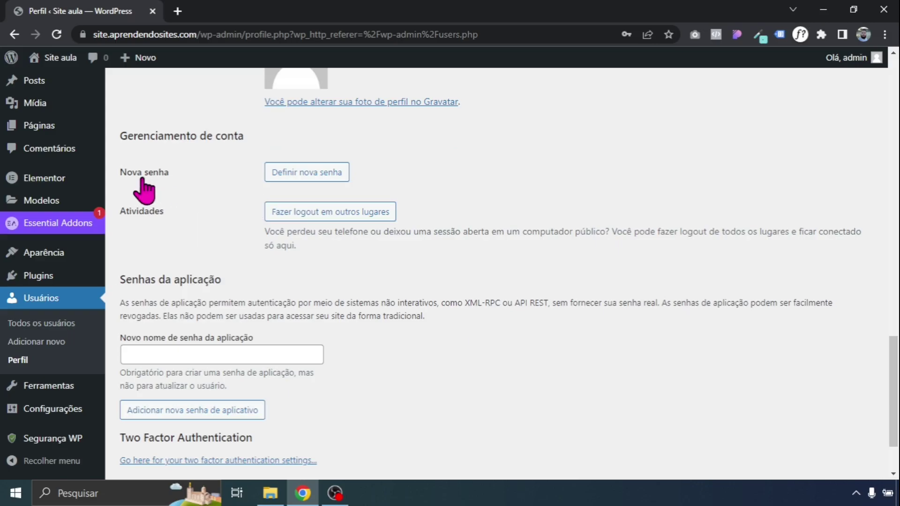
left_click(278, 173)
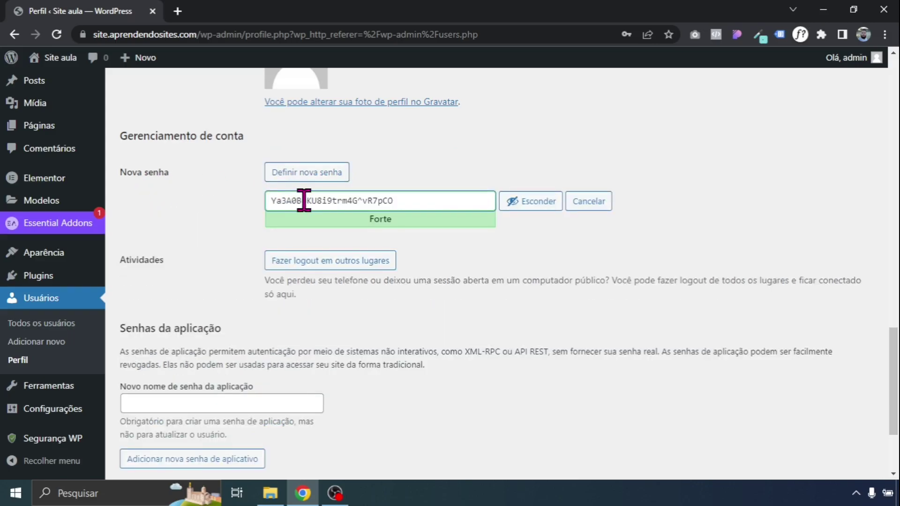
left_click_drag(269, 200, 403, 203)
left_click(403, 202)
left_click_drag(395, 201, 271, 201)
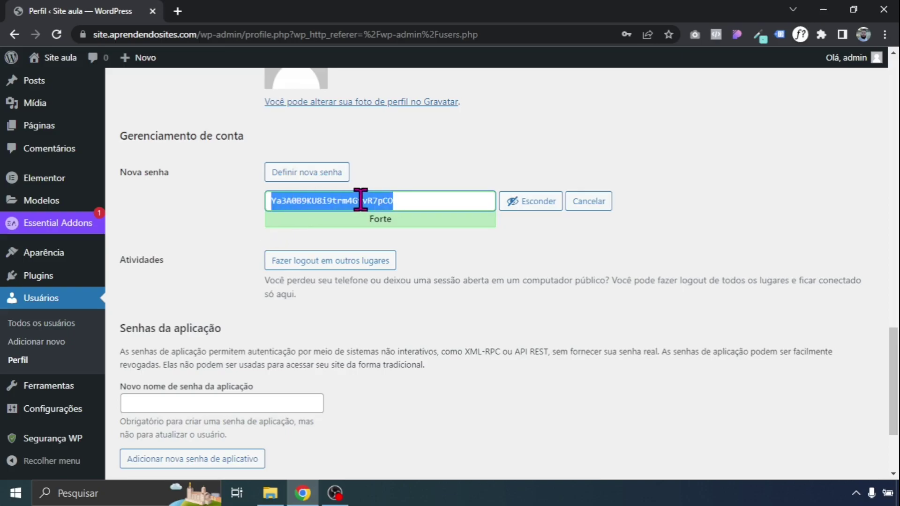
left_click(361, 201)
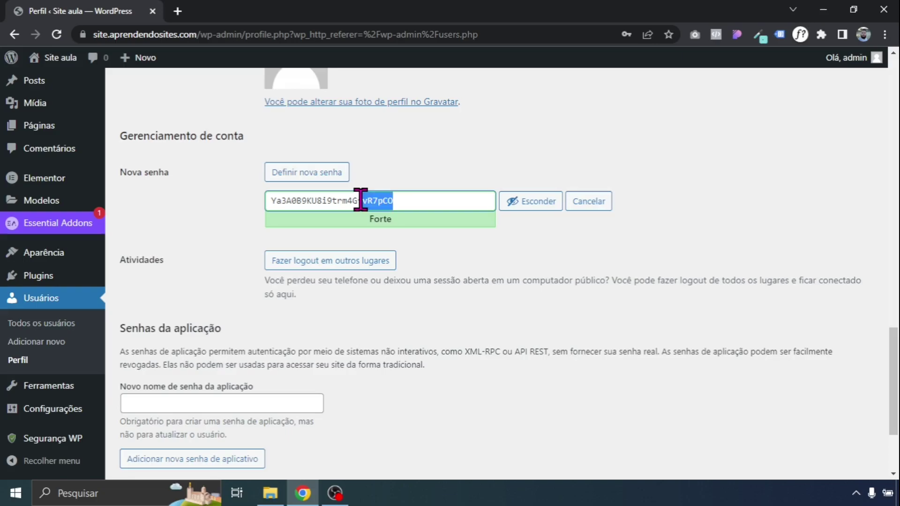
triple_click(361, 200)
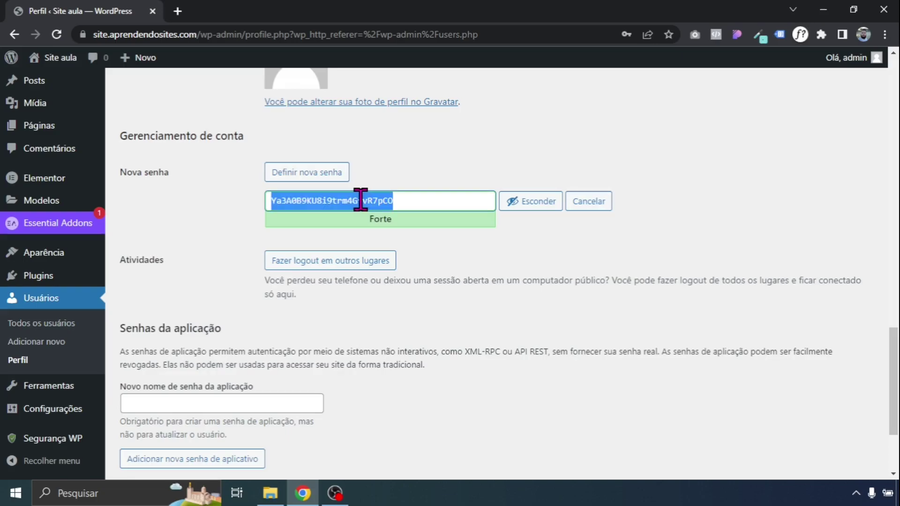
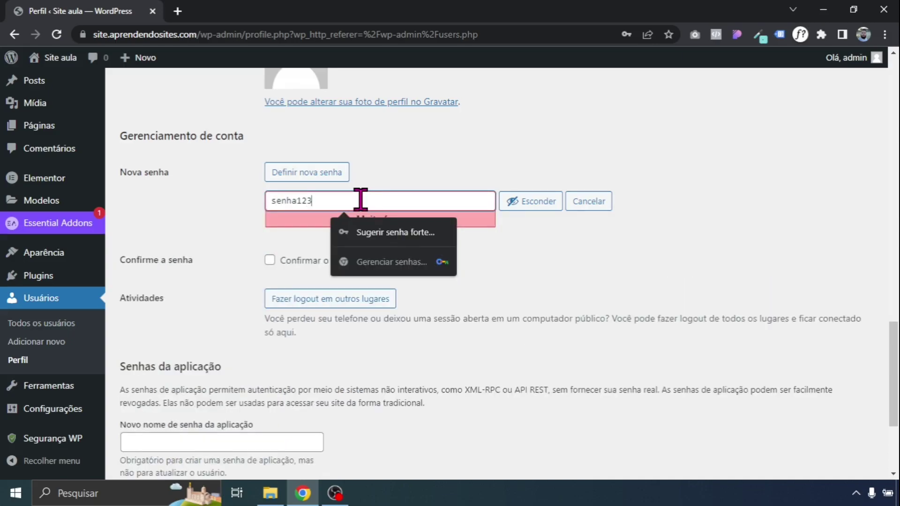
Replace it with a freshly generated strong password and save the profile
left_click(368, 165)
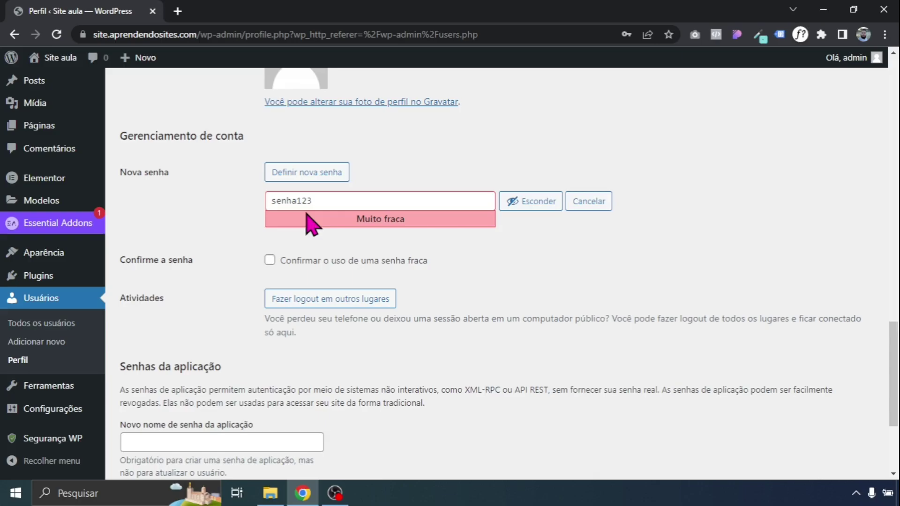
left_click(330, 174)
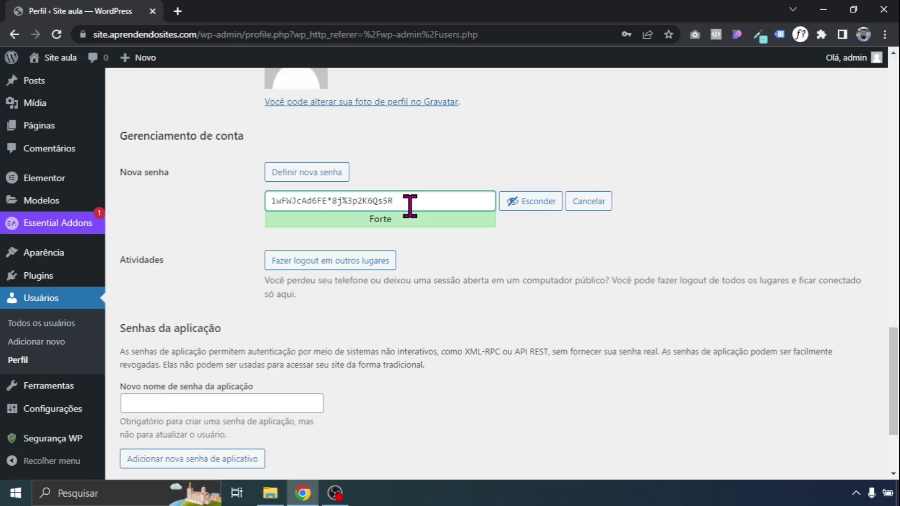
scroll(817, 312, "down", 3)
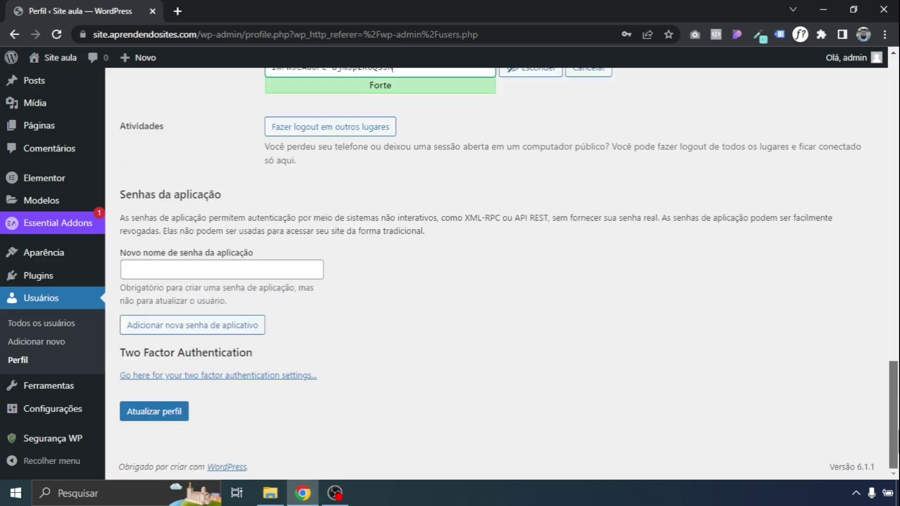
left_click(160, 412)
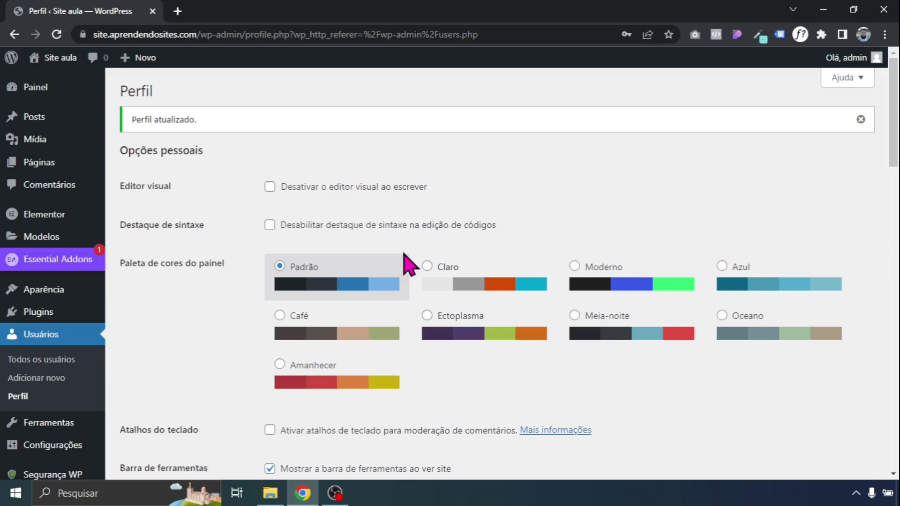
Open the Segurança WP dashboard, review the score of 10, and go fix the admin username
left_click(860, 119)
scroll(703, 187, "down", 3)
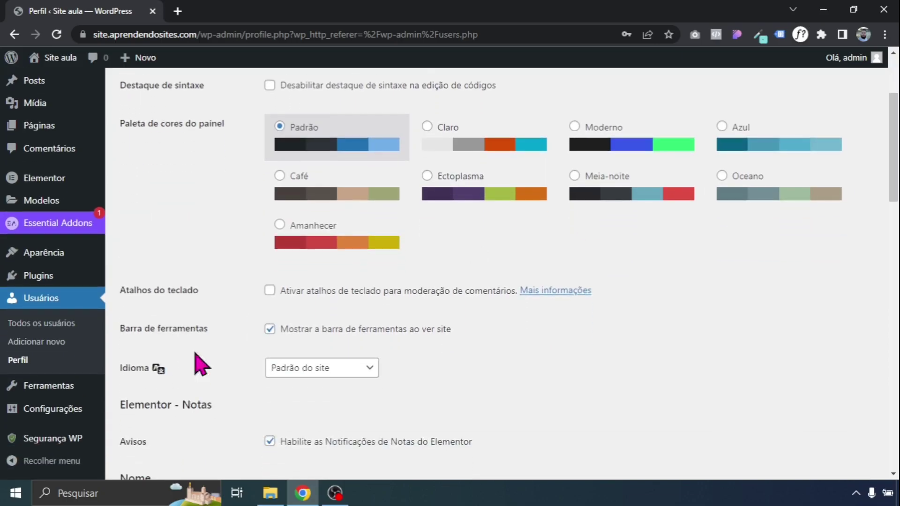
mouse_move(70, 450)
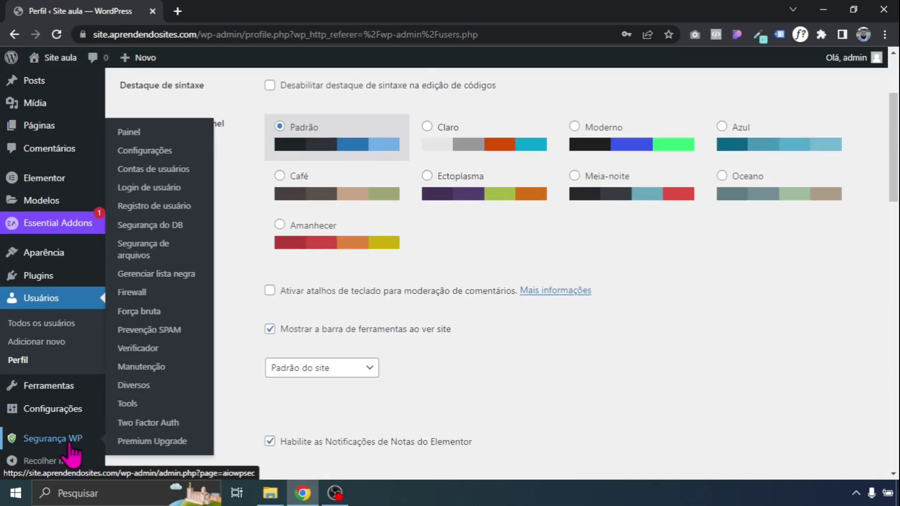
left_click(136, 129)
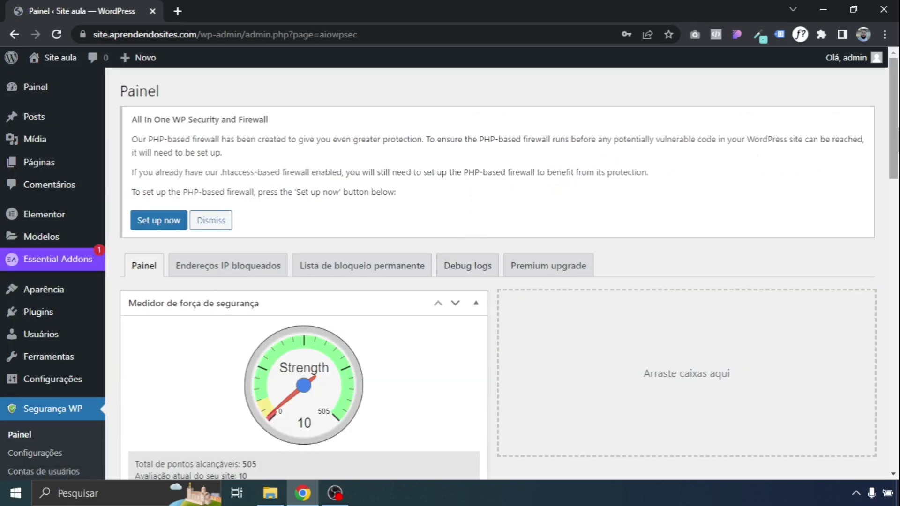
scroll(430, 270, "down", 3)
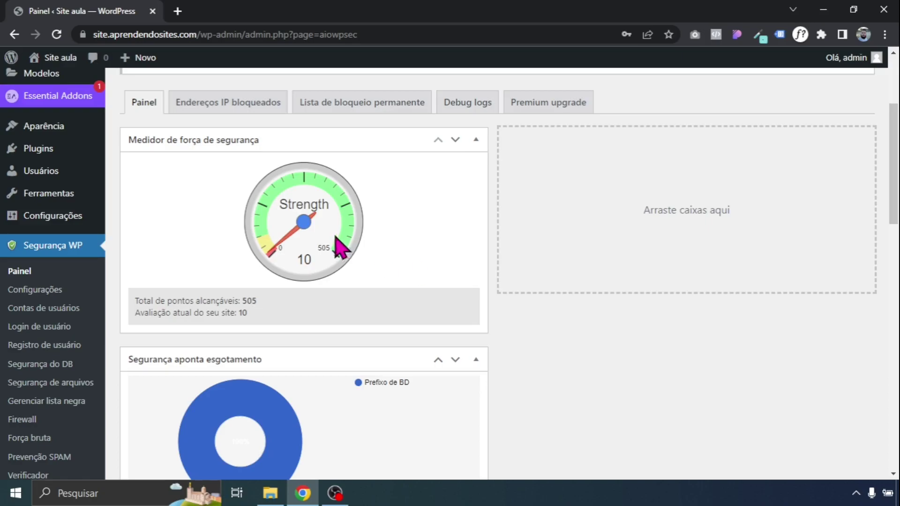
scroll(893, 187, "down", 2)
left_click_drag(894, 184, 893, 341)
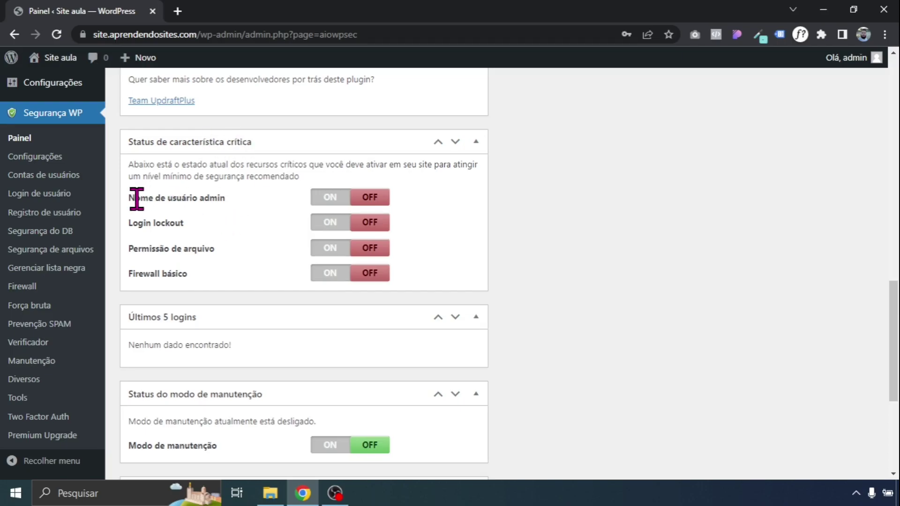
left_click(329, 198)
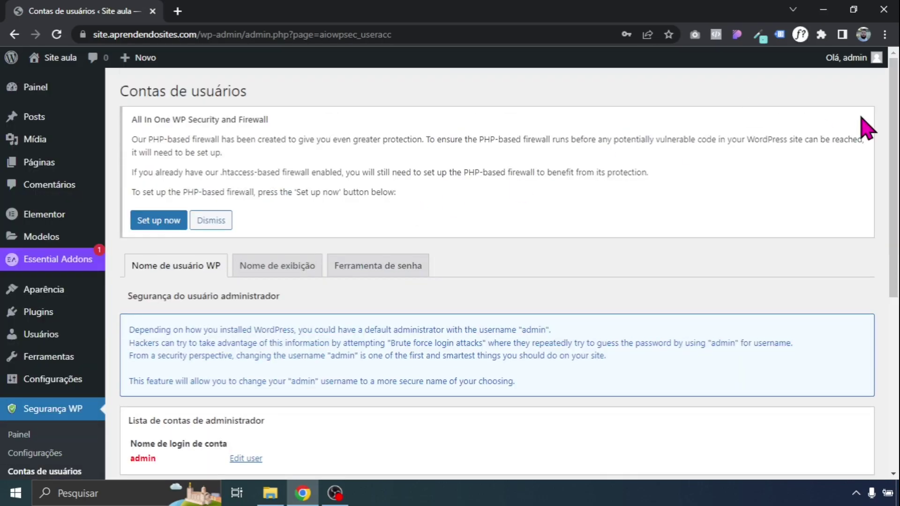
Paste a new name into Novo nome de usuário admin and apply it with Alterar nome de usuário
scroll(344, 243, "down", 6)
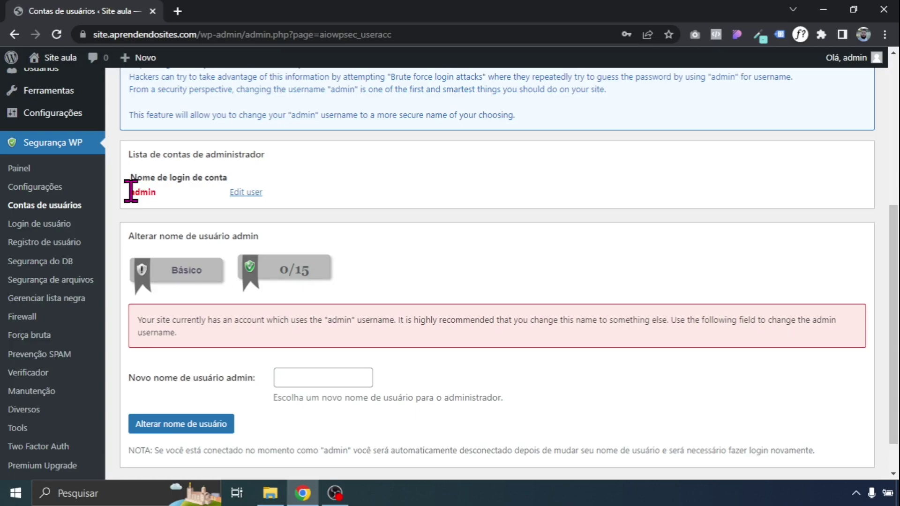
scroll(362, 135, "down", 1)
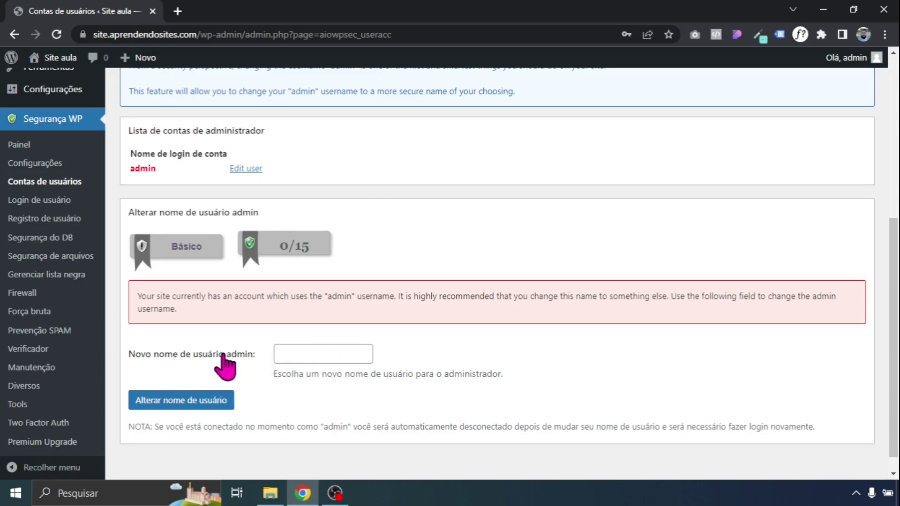
left_click(328, 346)
type("rodrigoap50")
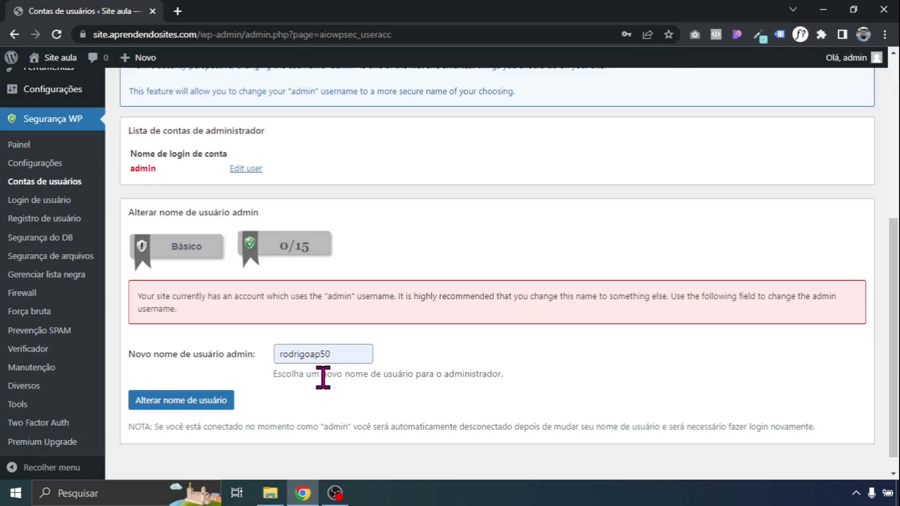
left_click(206, 407)
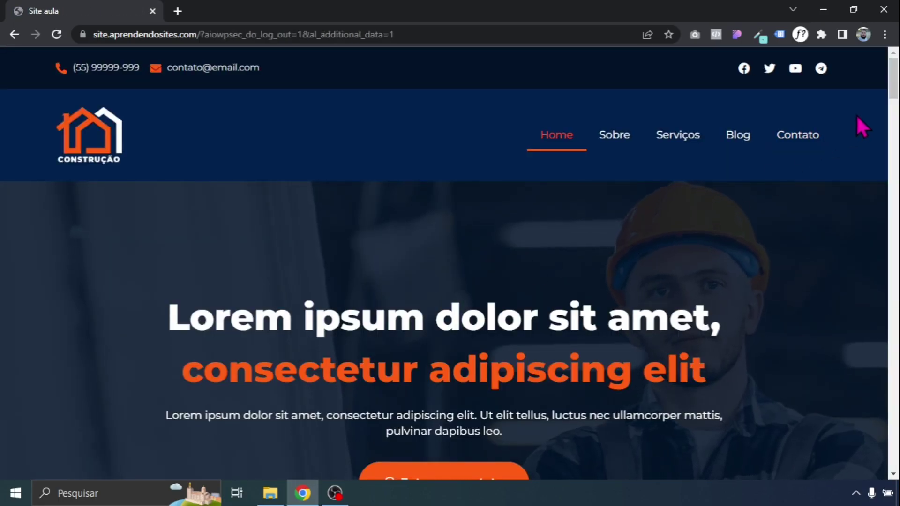
Change the site address to /wp-admin to reach the login page
left_click_drag(202, 34, 507, 28)
key("BackSpace")
type("wp")
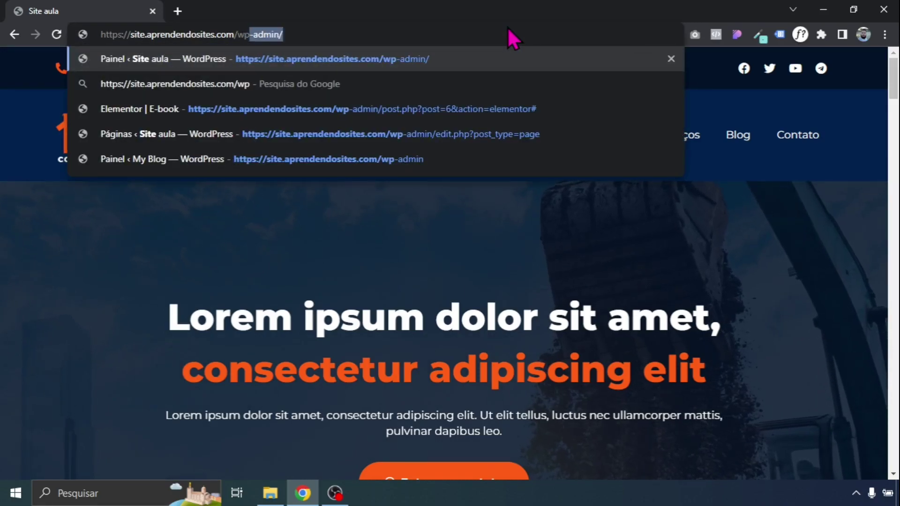
key("Return")
Log in with the new username and pasted password, staying logged in and saving the password
type("rodrigoap50")
double_click(386, 211)
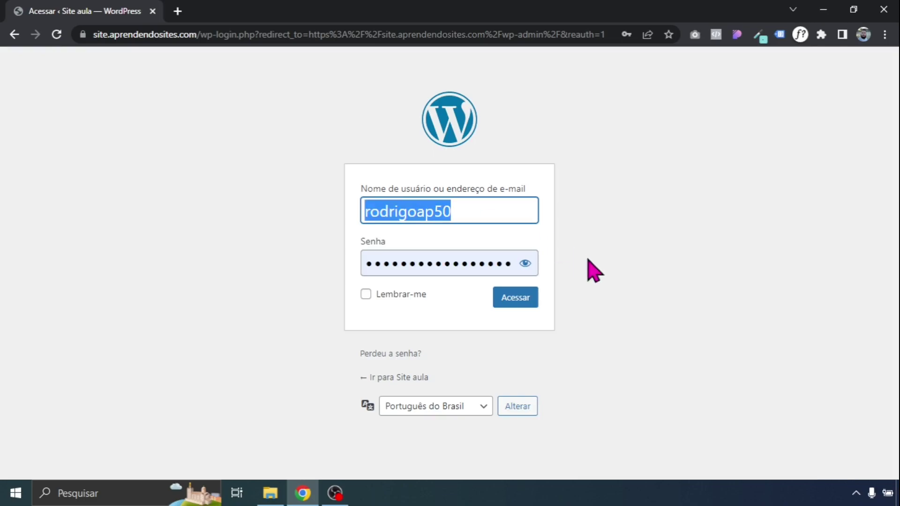
left_click(470, 264)
key("ctrl+a")
key("BackSpace")
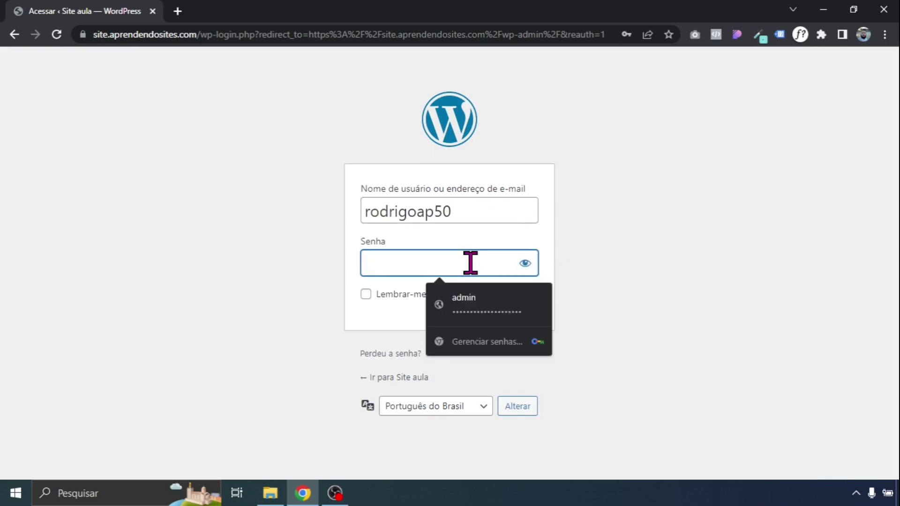
key("ctrl+v")
left_click(417, 295)
left_click(532, 302)
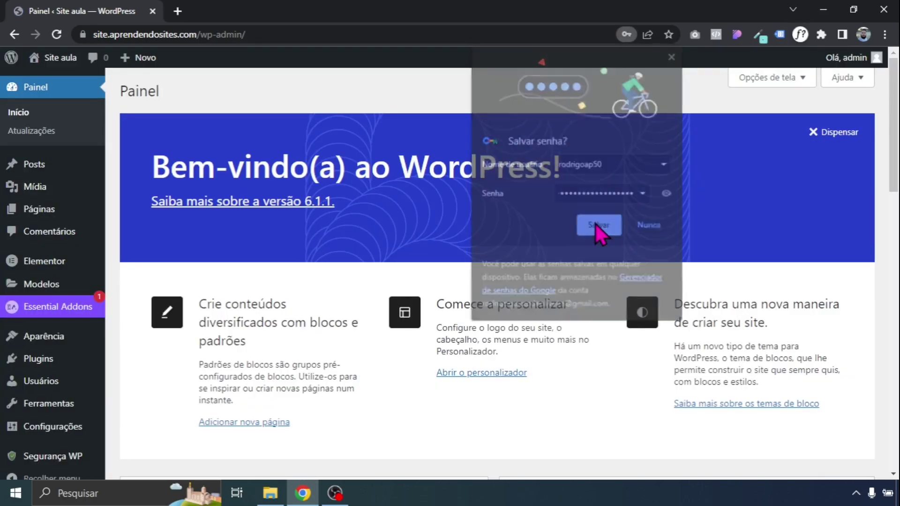
left_click(595, 223)
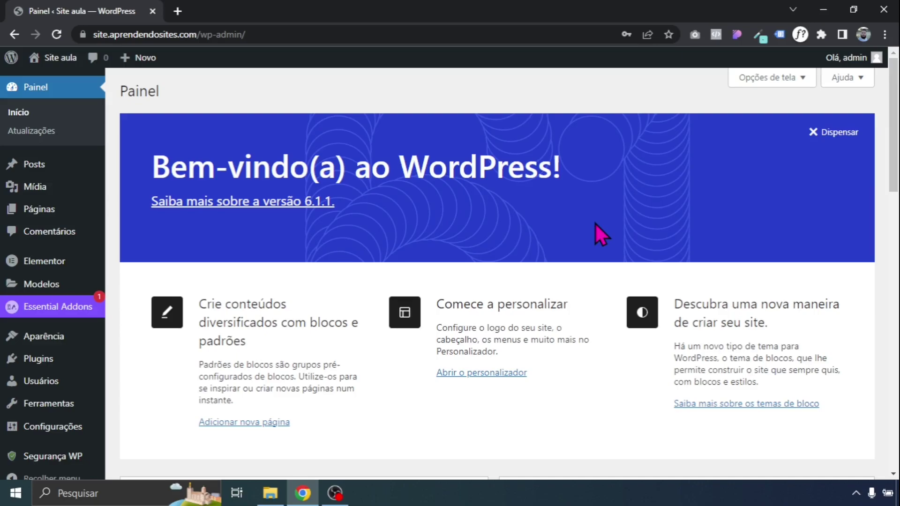
Open the Segurança WP dashboard, now rating the site 30 of 505
left_click_drag(895, 141, 895, 189)
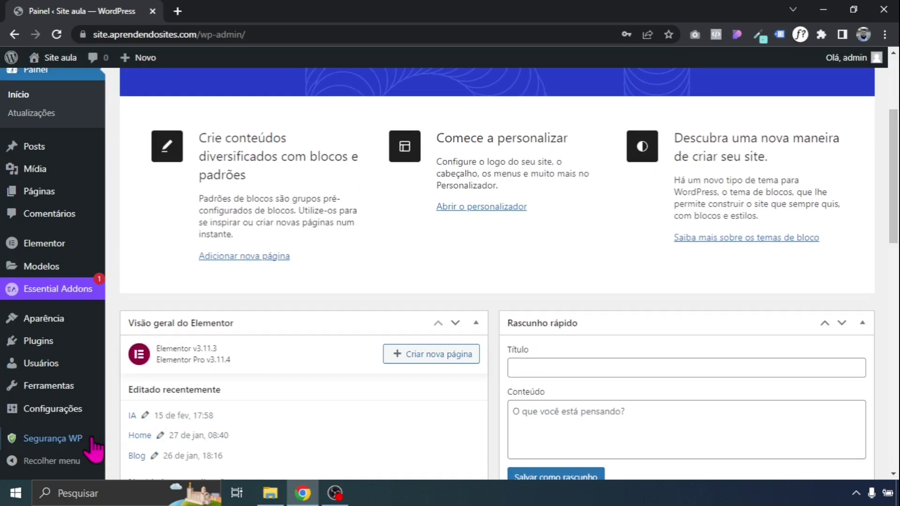
mouse_move(86, 442)
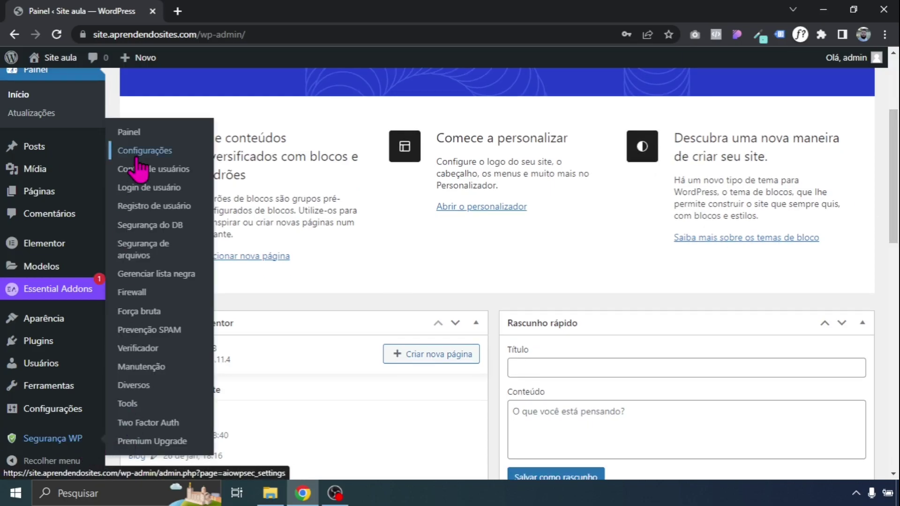
left_click(136, 132)
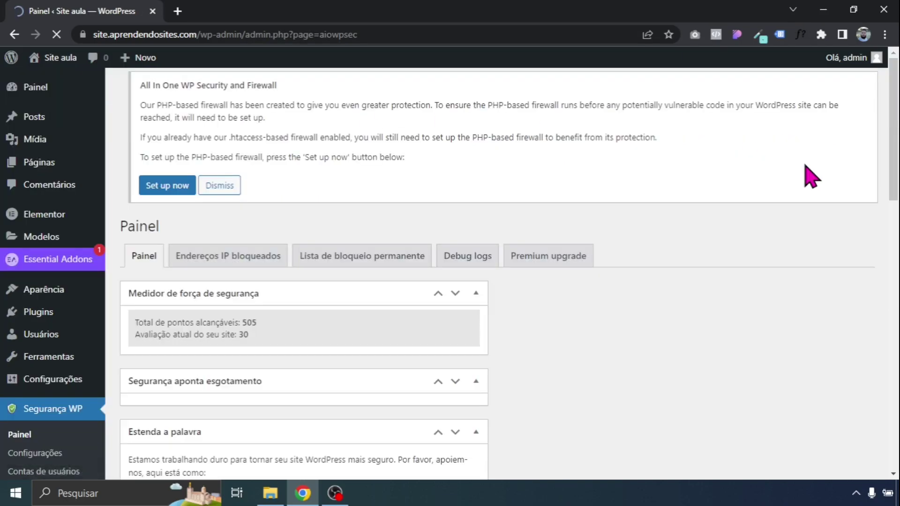
Enable login lockout with a maximum of 3 login attempts
scroll(750, 253, "down", 3)
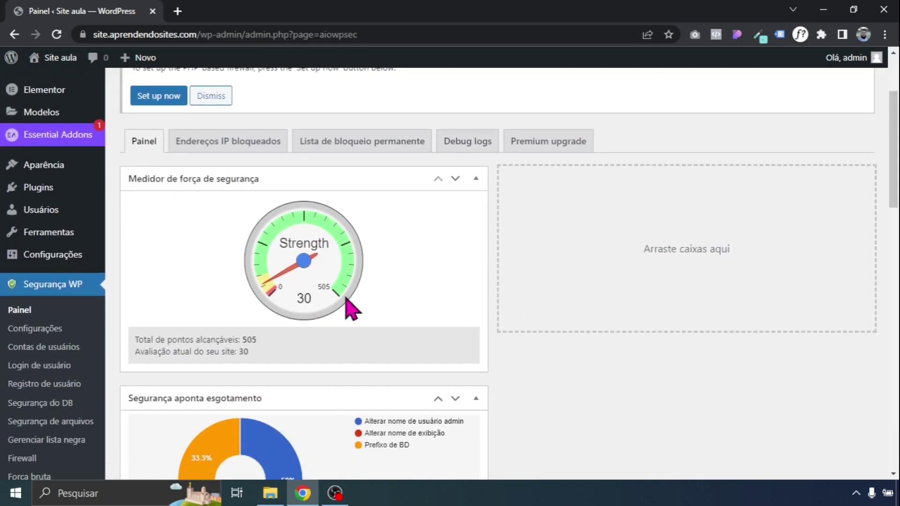
left_click_drag(893, 141, 893, 312)
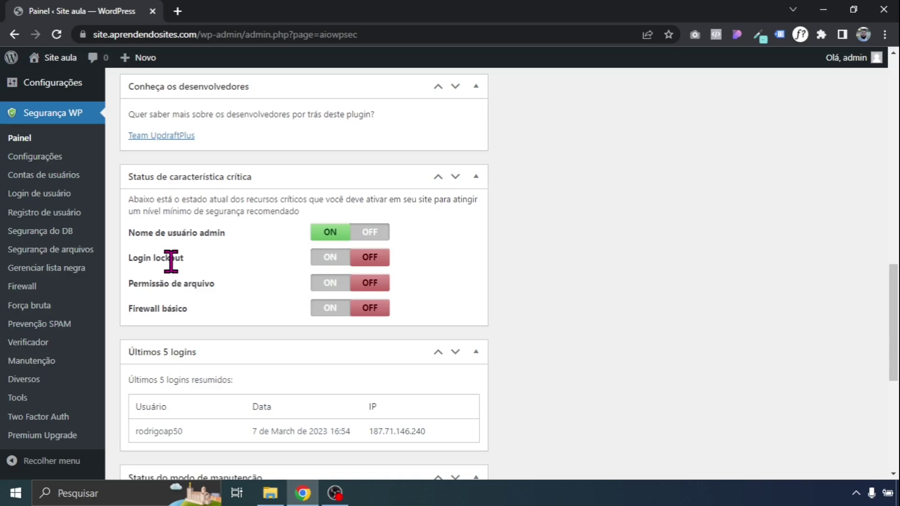
left_click(323, 260)
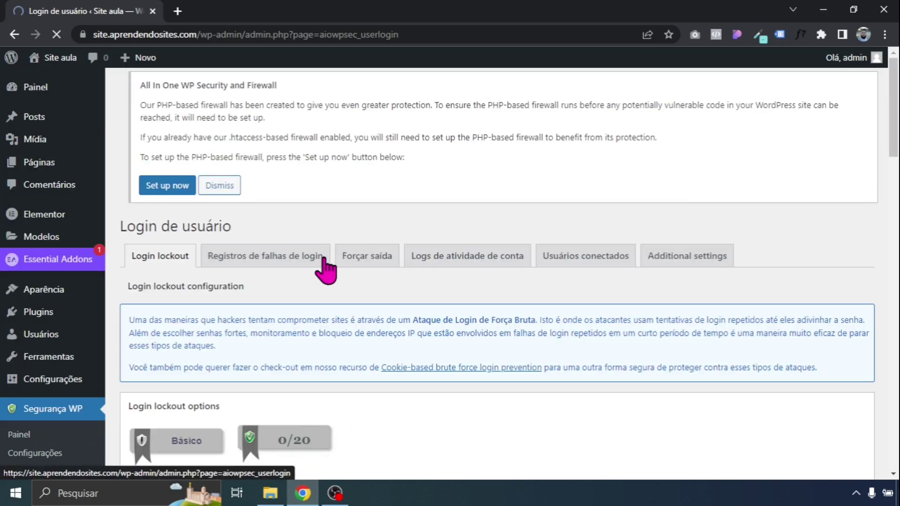
scroll(321, 267, "down", 3)
scroll(281, 170, "down", 3)
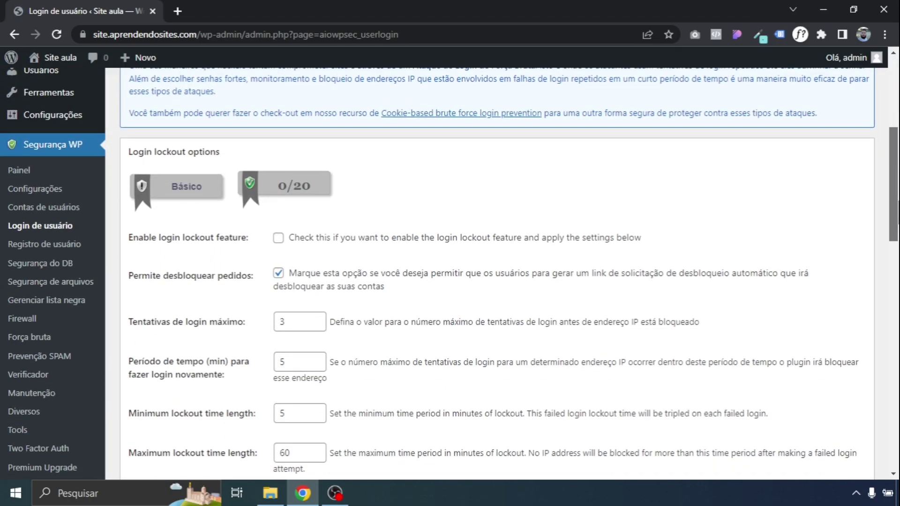
left_click(278, 150)
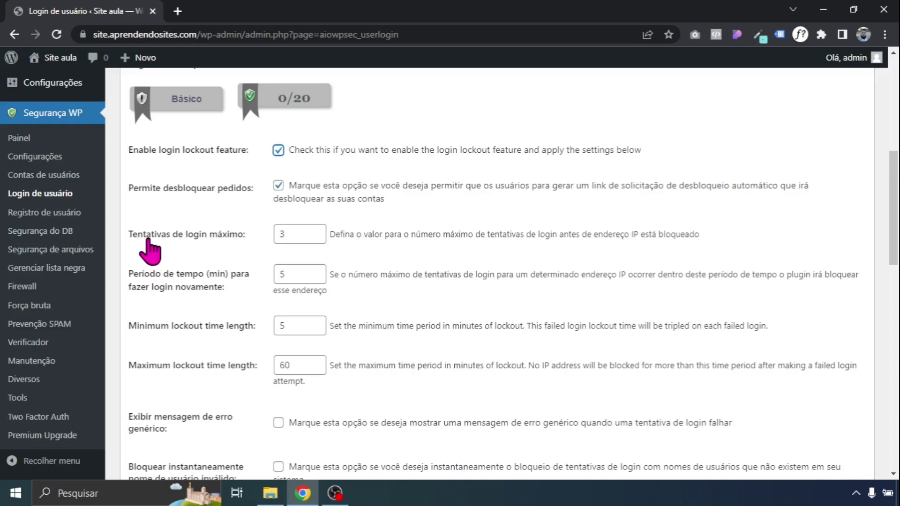
left_click(288, 239)
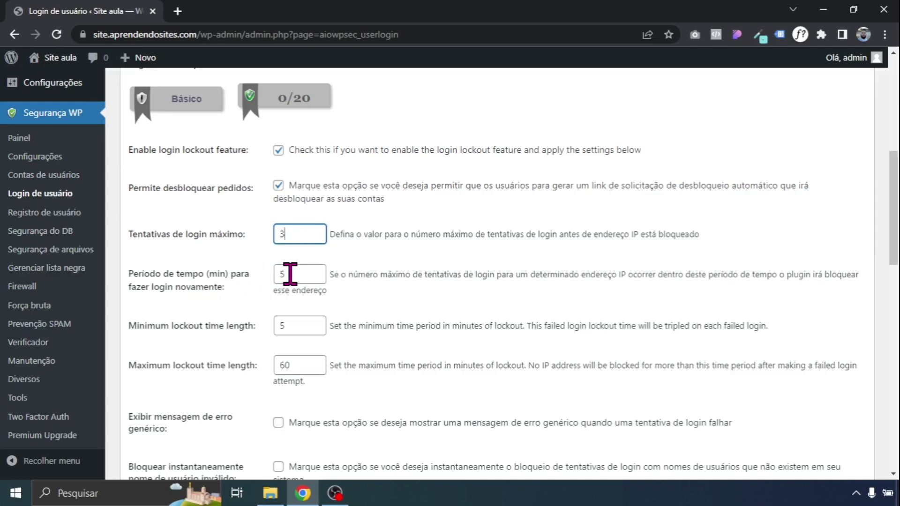
Save the lockout settings and return to the dashboard, now scoring 50 of 505
scroll(375, 306, "down", 5)
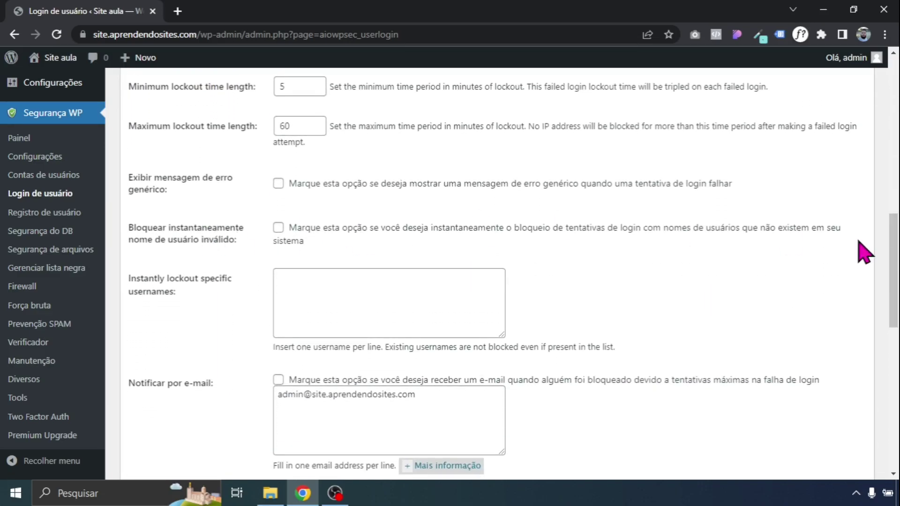
scroll(863, 249, "down", 2)
scroll(513, 274, "down", 2)
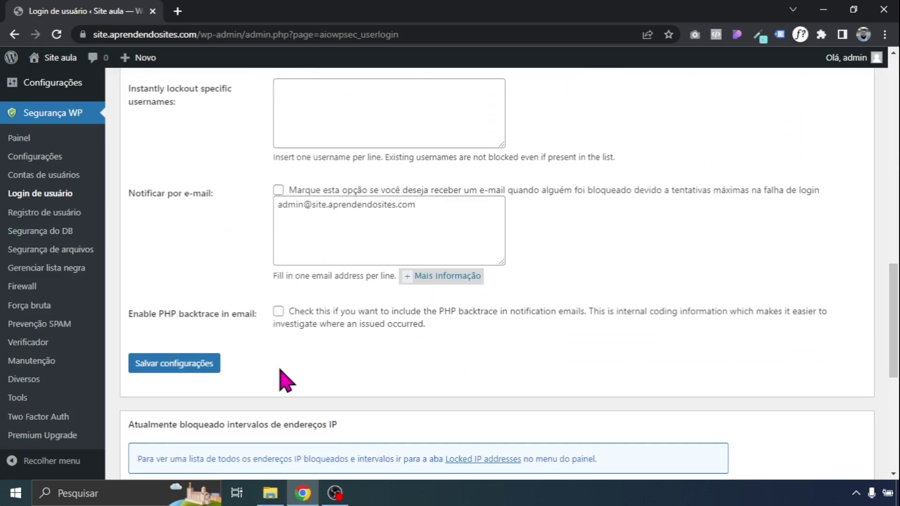
left_click(183, 365)
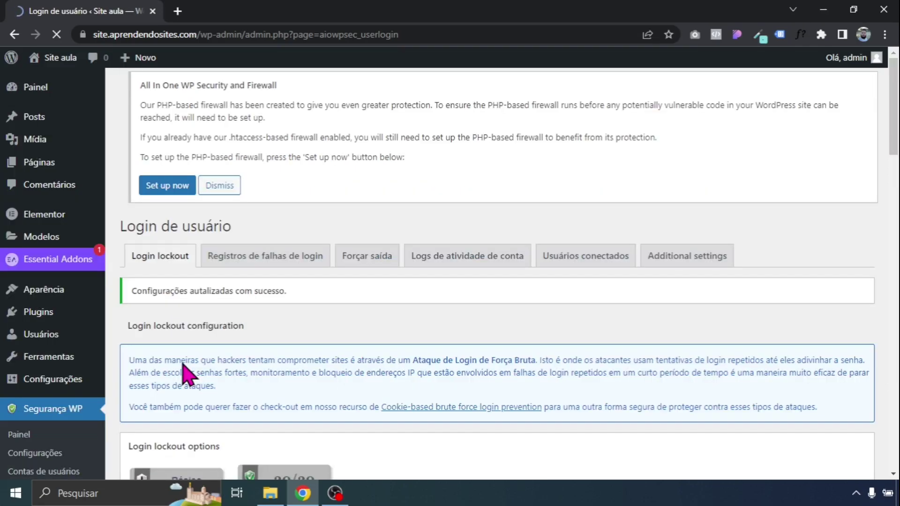
scroll(372, 230, "down", 4)
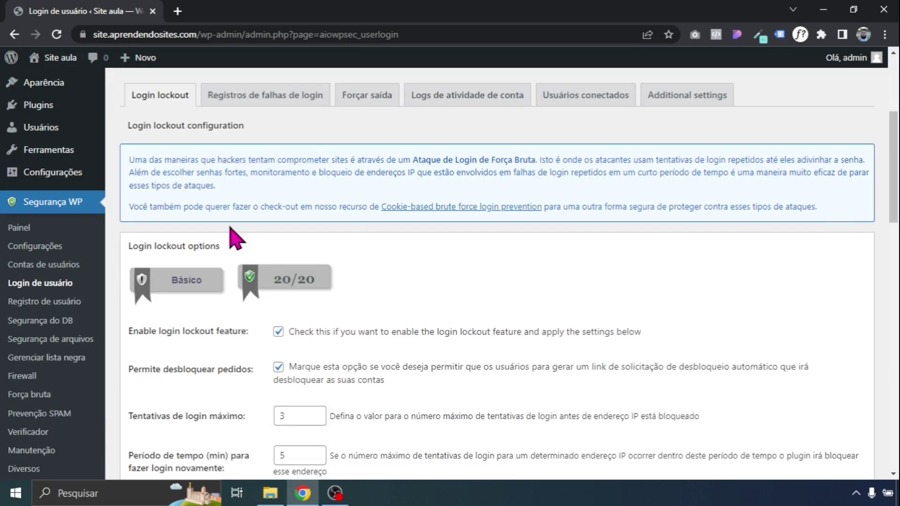
left_click(28, 228)
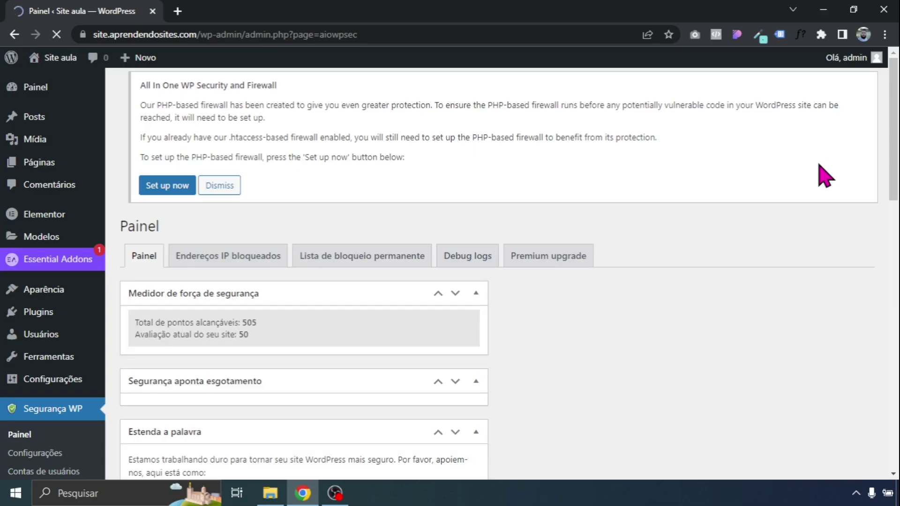
Apply the recommended 0640 permissions to wp-config.php from the file permission check
scroll(823, 178, "down", 2)
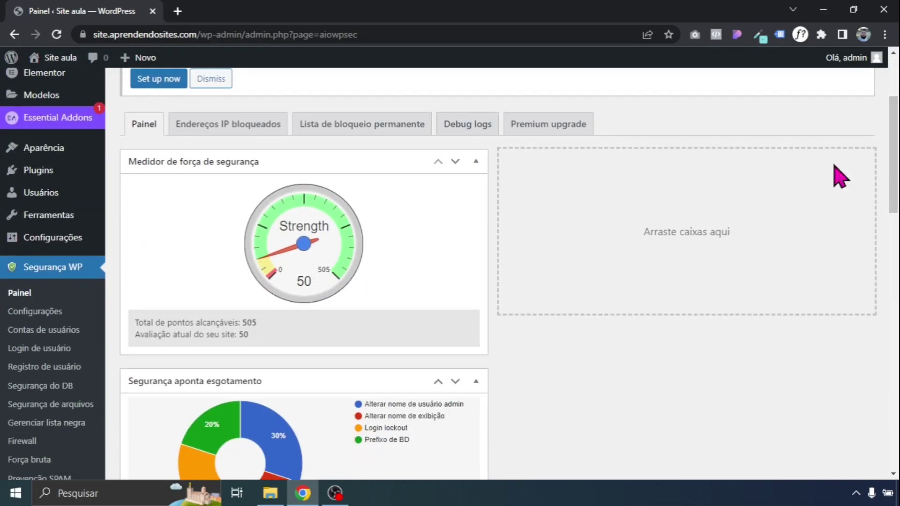
left_click_drag(895, 180, 896, 352)
left_click(328, 273)
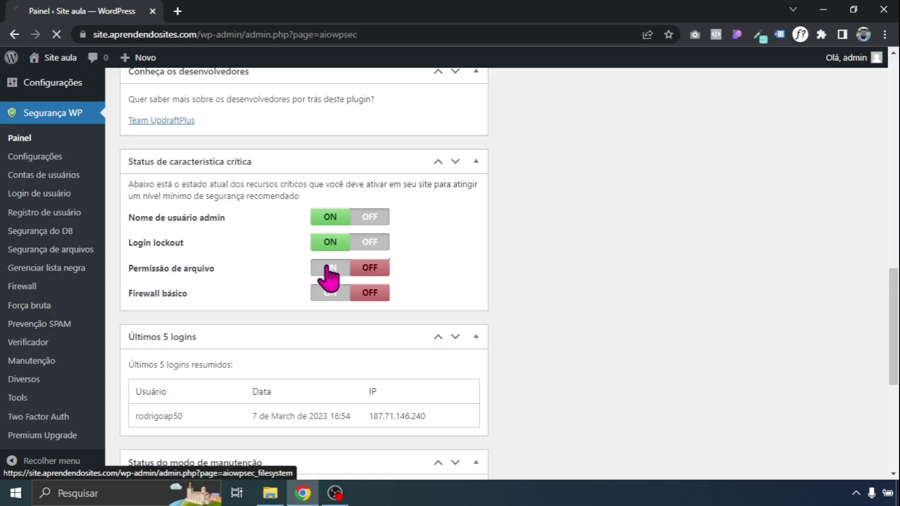
scroll(867, 168, "down", 9)
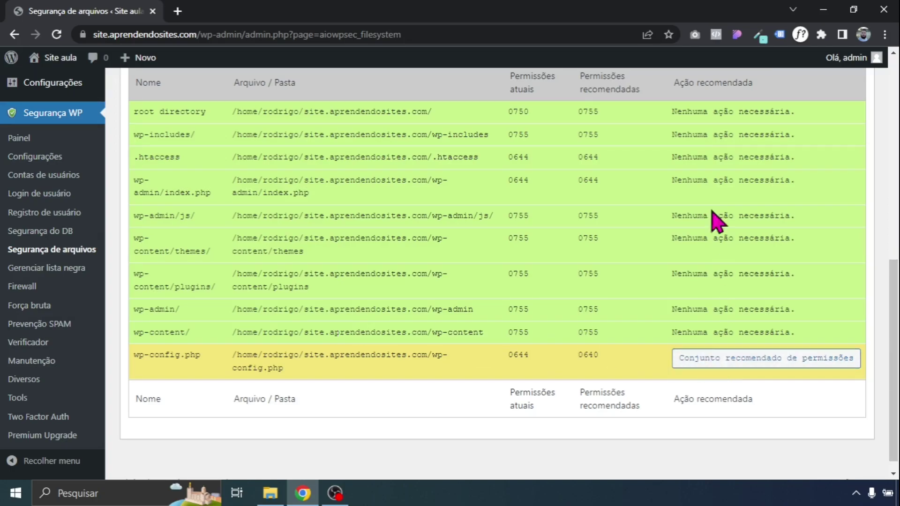
left_click(706, 368)
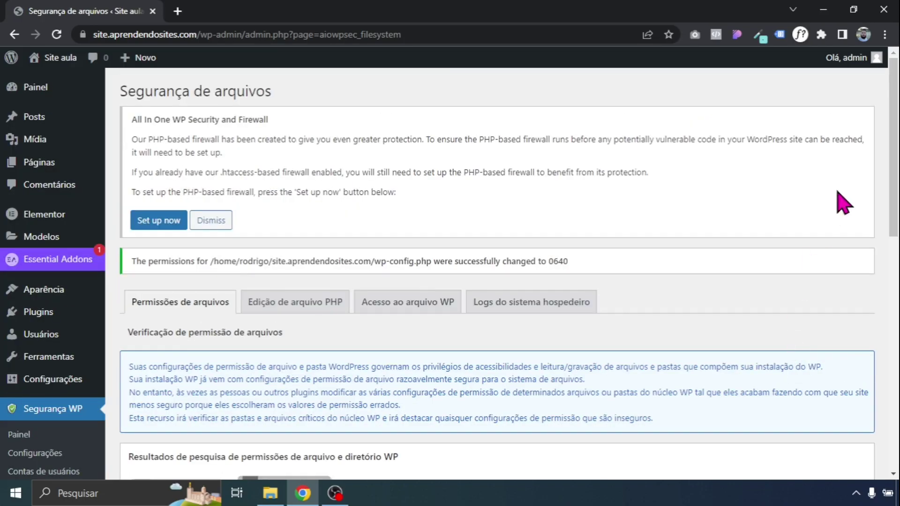
Return to the security dashboard to confirm the score of 70 of 505
scroll(838, 202, "down", 10)
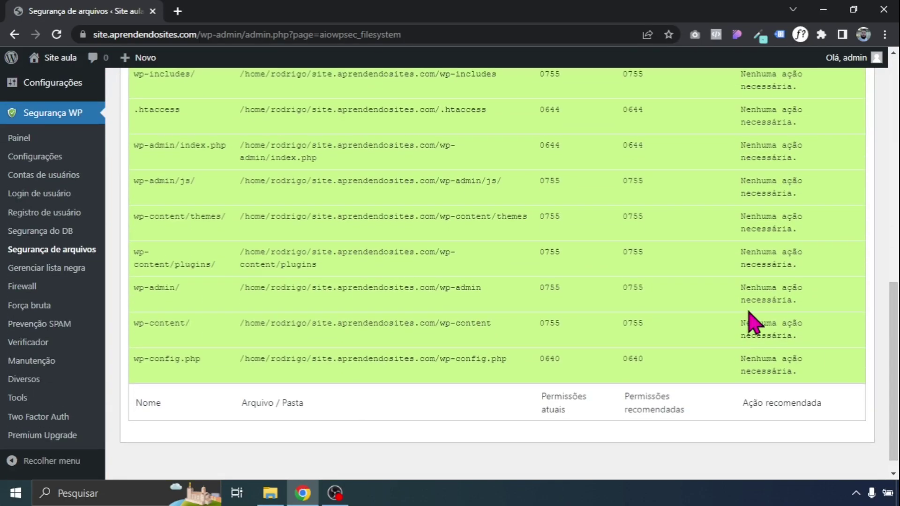
scroll(790, 360, "up", 5)
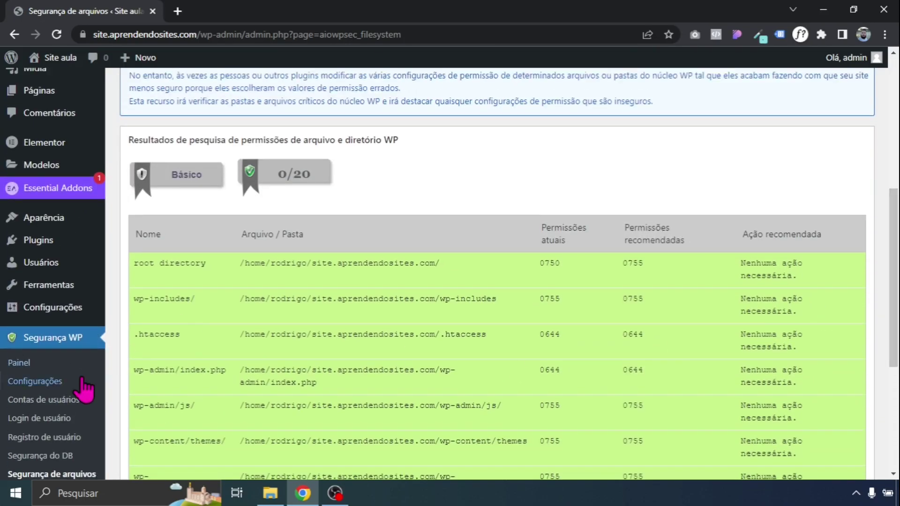
left_click(52, 363)
scroll(813, 207, "down", 2)
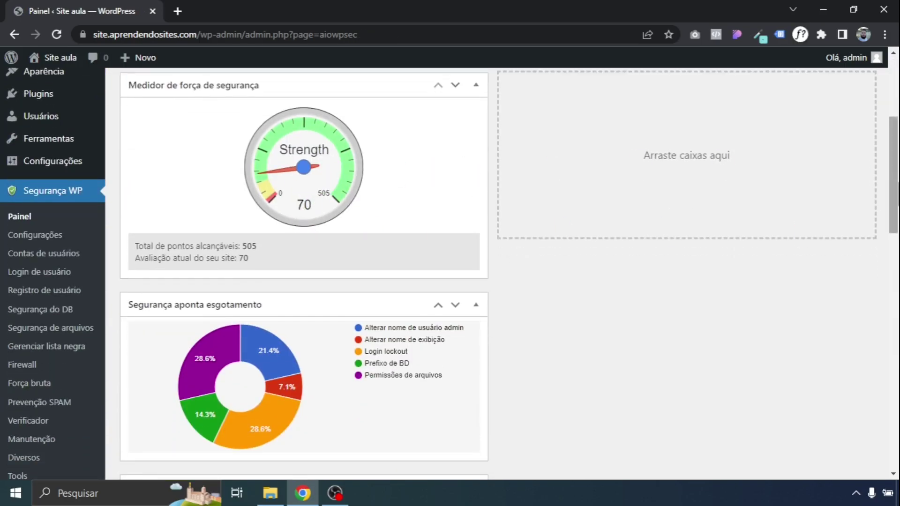
left_click_drag(893, 208, 895, 292)
scroll(237, 251, "down", 7)
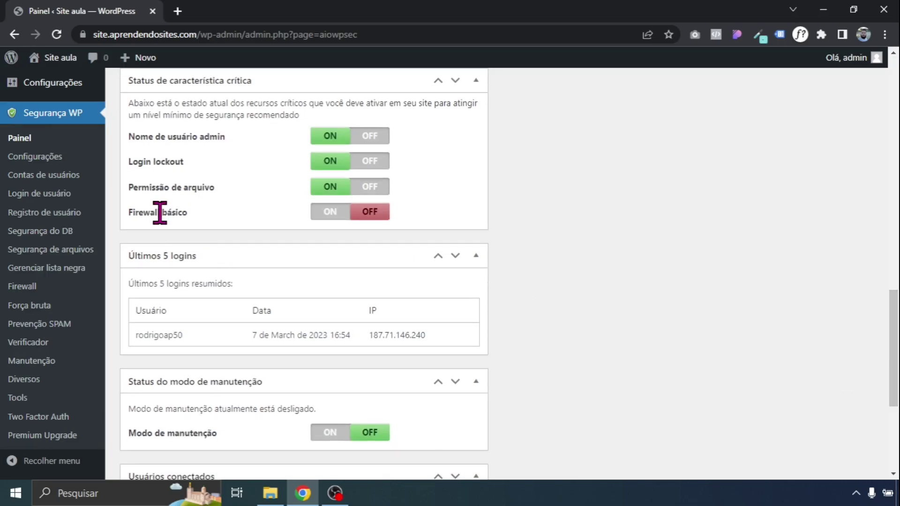
Turn on the basic firewall and block XMLRPC access and pingback functionality
left_click(323, 214)
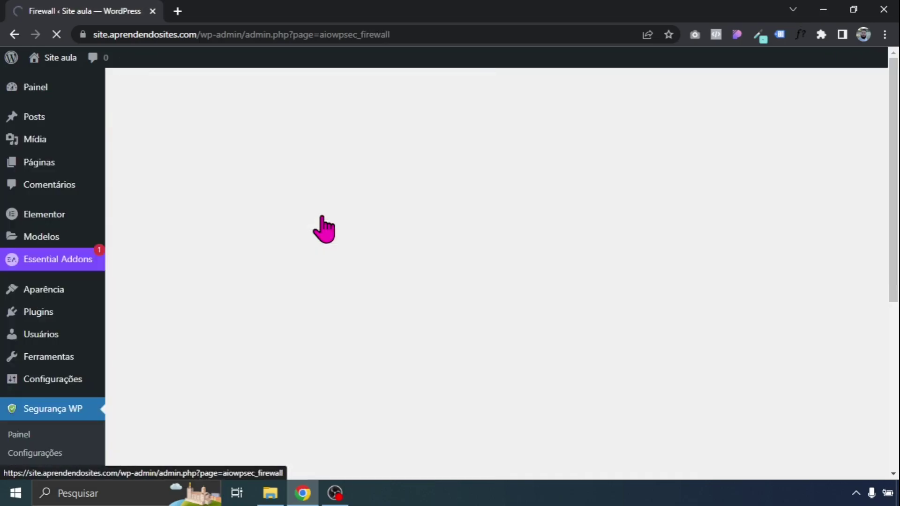
scroll(287, 146, "down", 8)
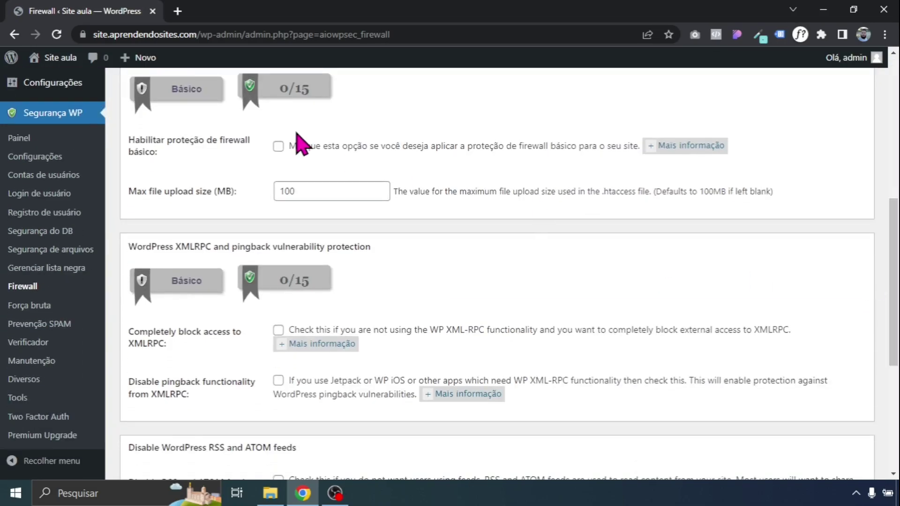
left_click(287, 147)
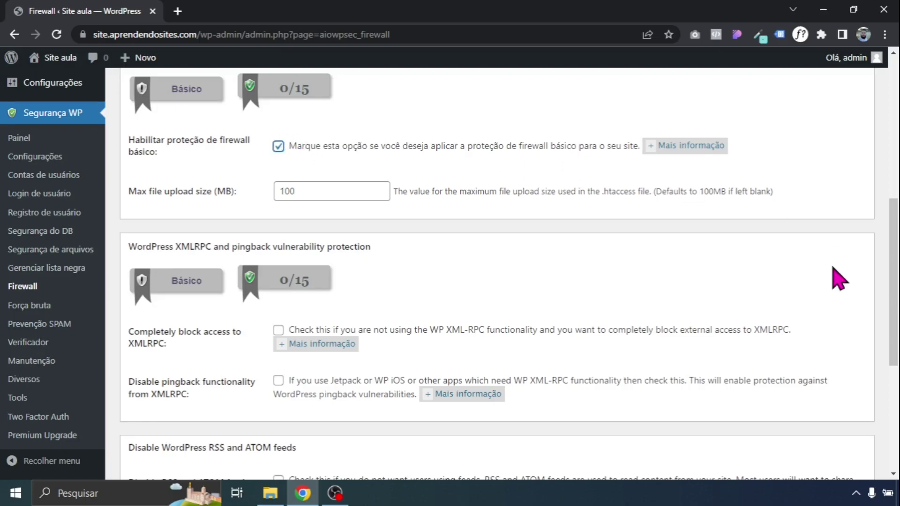
scroll(893, 281, "down", 2)
scroll(417, 231, "down", 1)
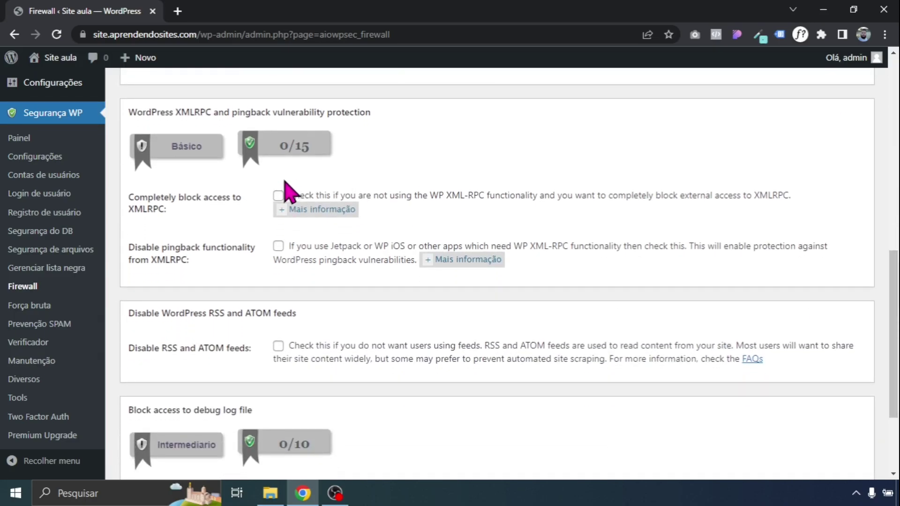
left_click(279, 196)
left_click(279, 246)
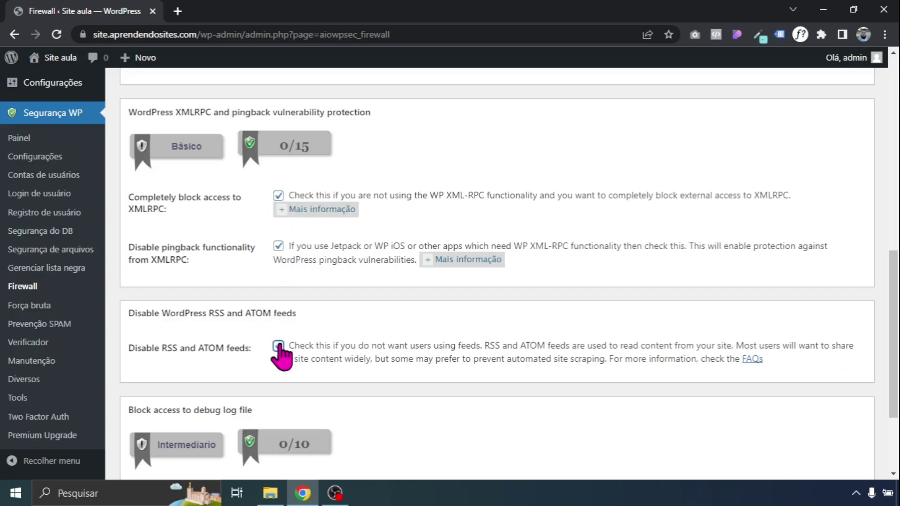
Disable RSS and ATOM feeds, block debug.log access, save, and check the 110 score
left_click(278, 346)
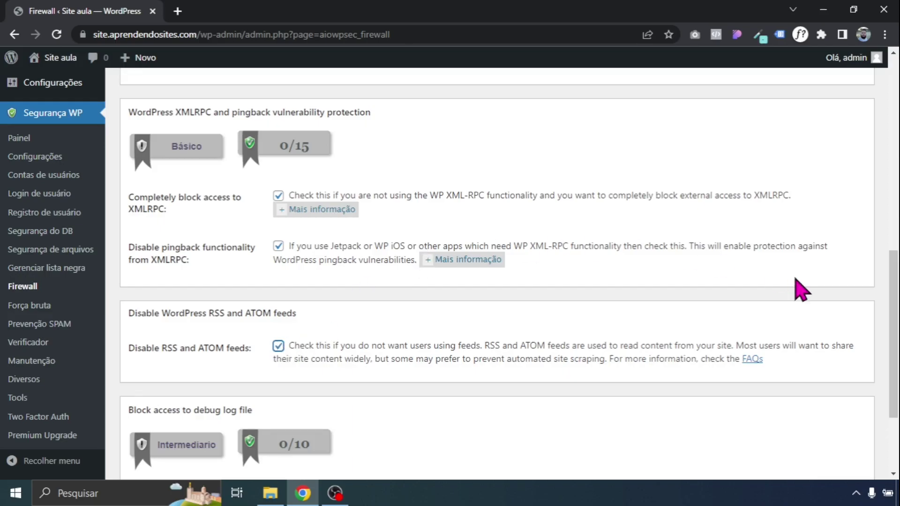
scroll(892, 328, "down", 3)
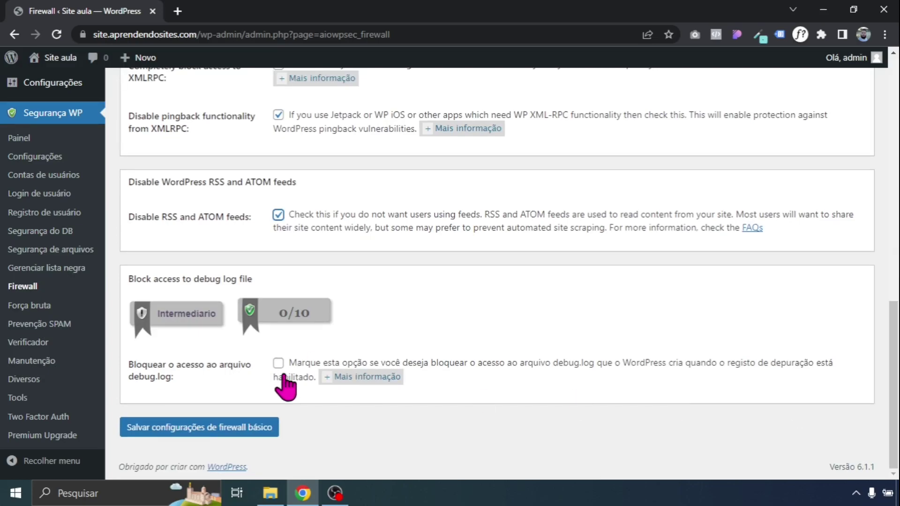
left_click(278, 363)
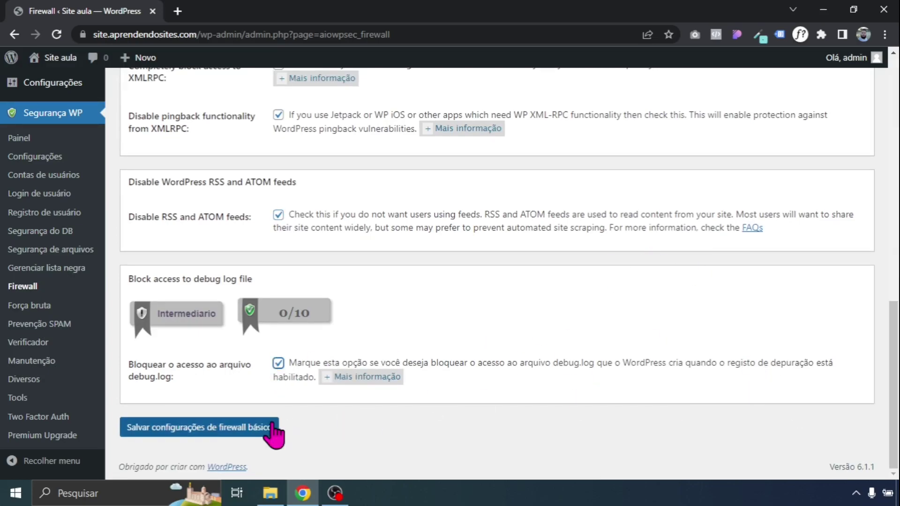
left_click(226, 431)
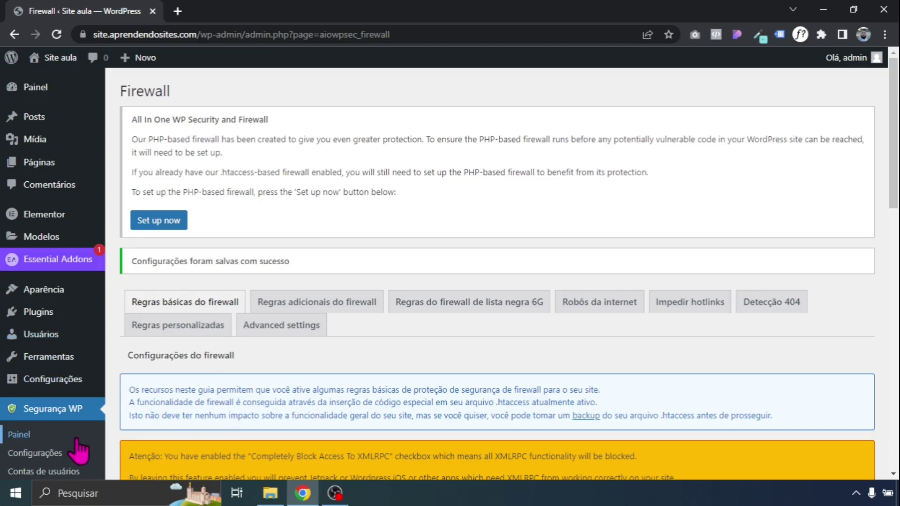
left_click(19, 434)
scroll(300, 253, "down", 3)
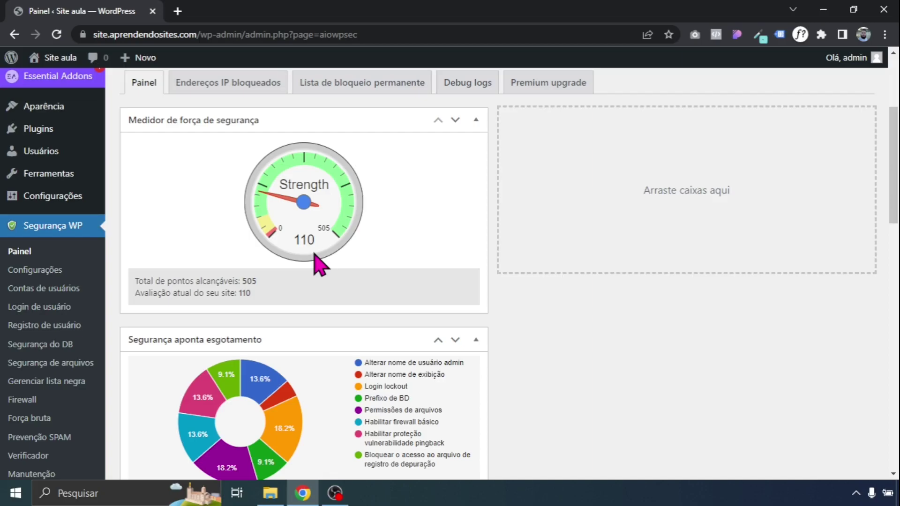
View the failed login records in the security plugin
scroll(827, 235, "down", 13)
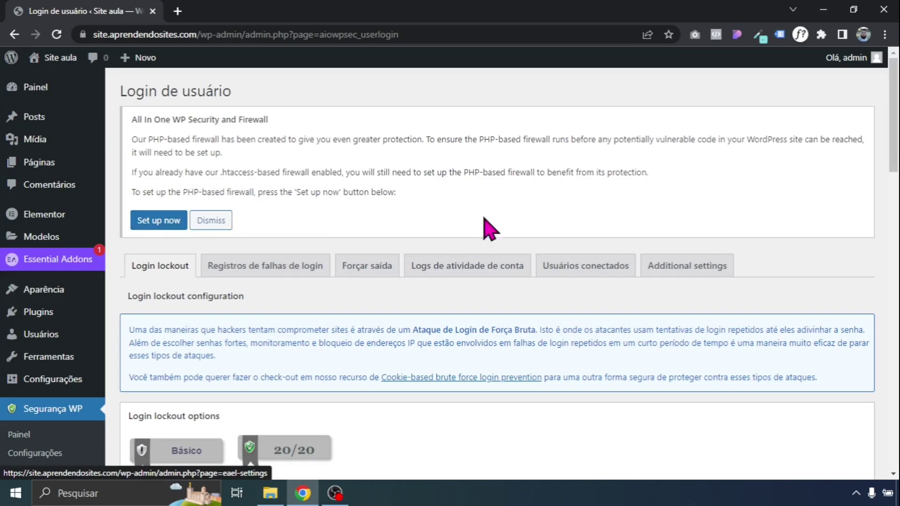
scroll(893, 117, "down", 7)
scroll(392, 295, "up", 5)
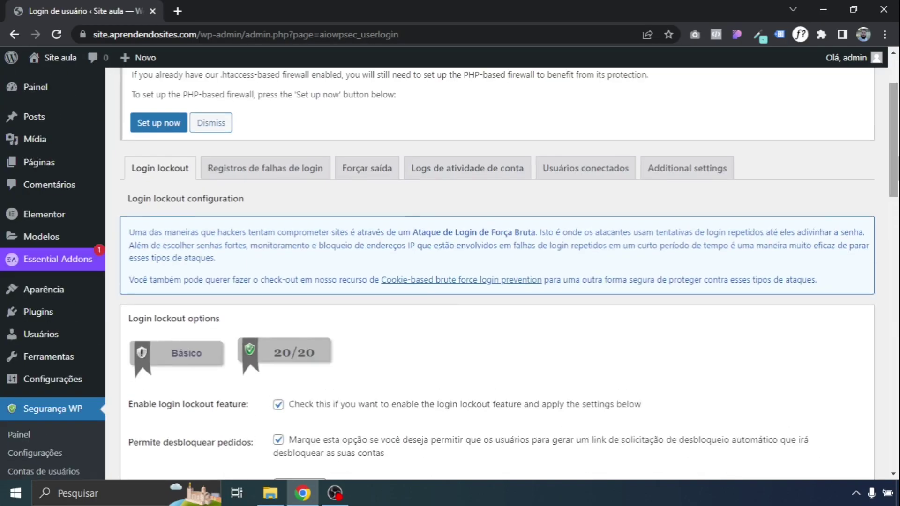
left_click(298, 171)
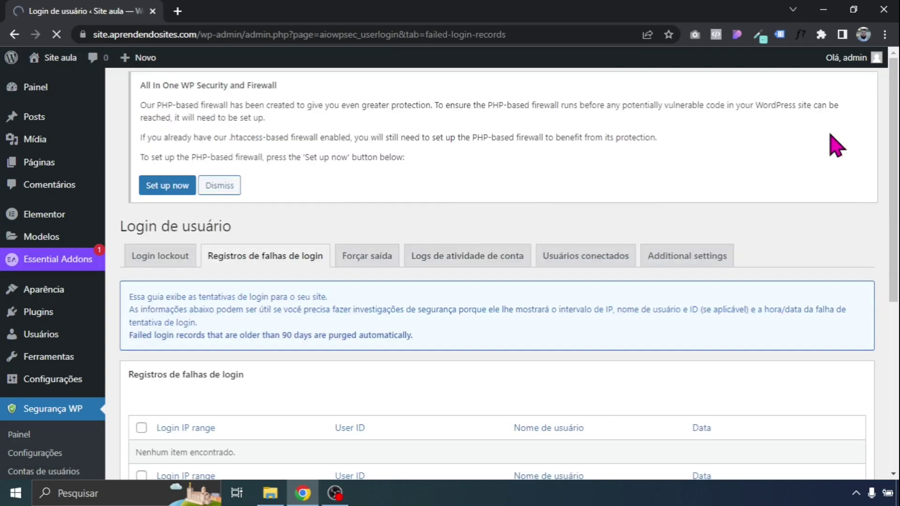
scroll(803, 151, "down", 5)
scroll(130, 305, "up", 1)
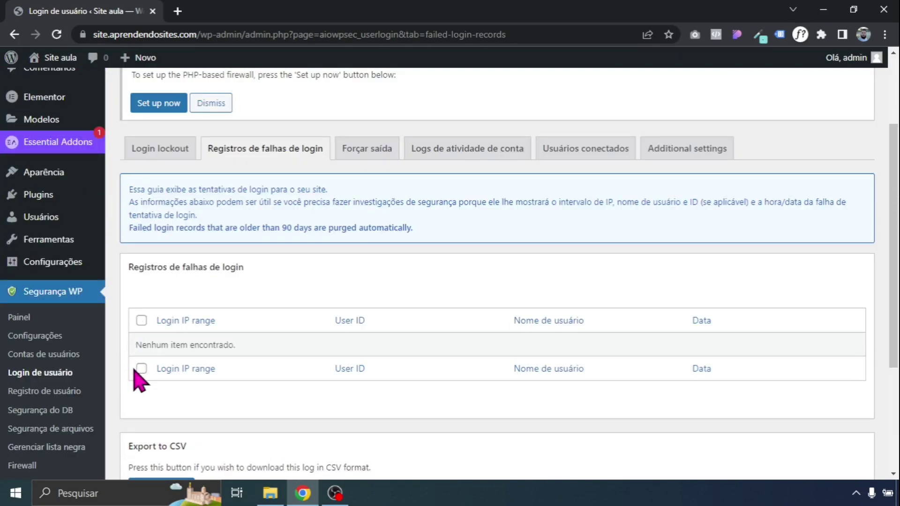
Open Contas de usuários, check the Nome de exibição tab, then the Ferramenta de senha tool
left_click(52, 355)
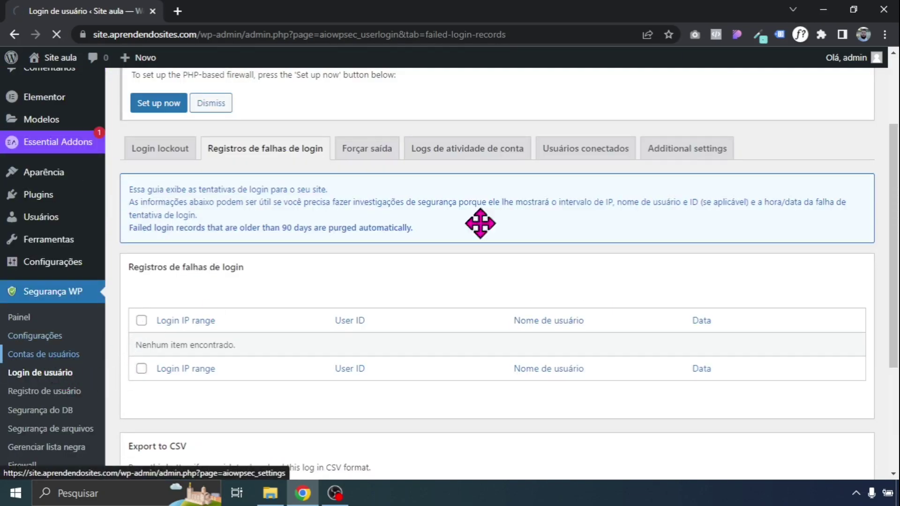
scroll(682, 199, "down", 5)
scroll(299, 188, "up", 1)
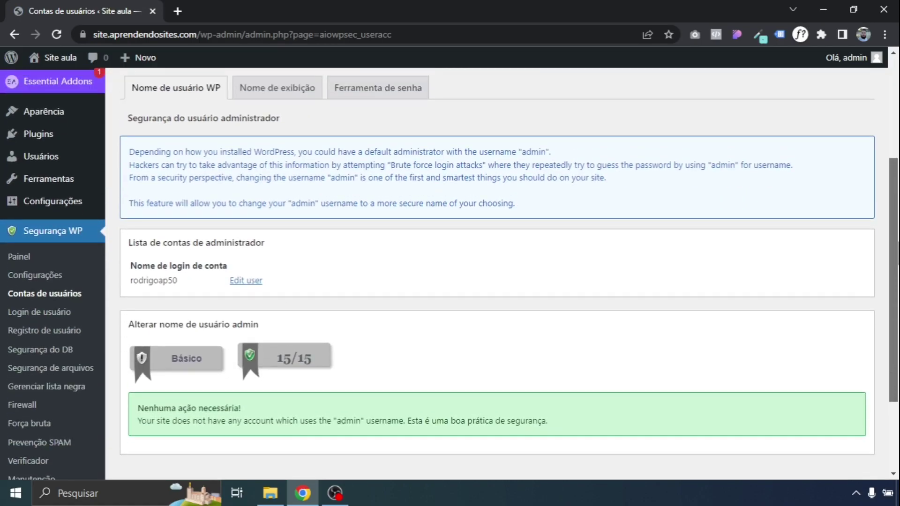
left_click(283, 109)
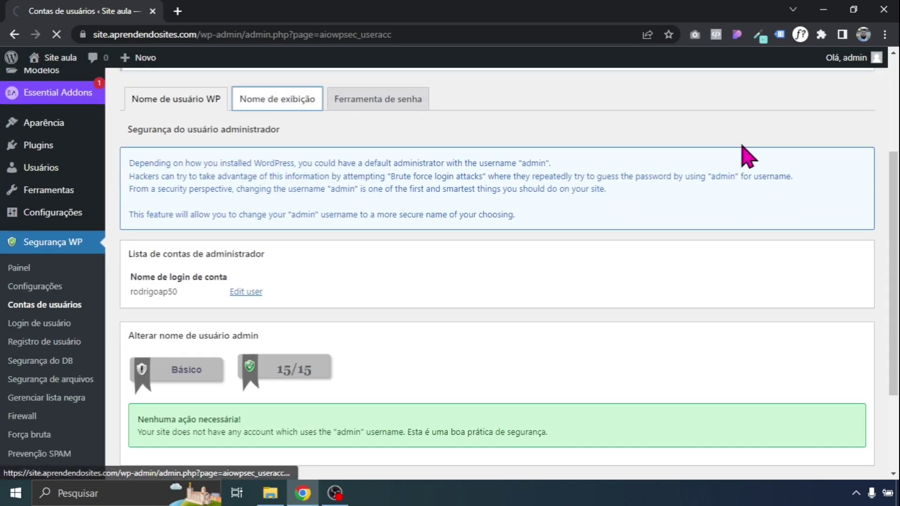
scroll(894, 253, "down", 3)
scroll(848, 206, "up", 1)
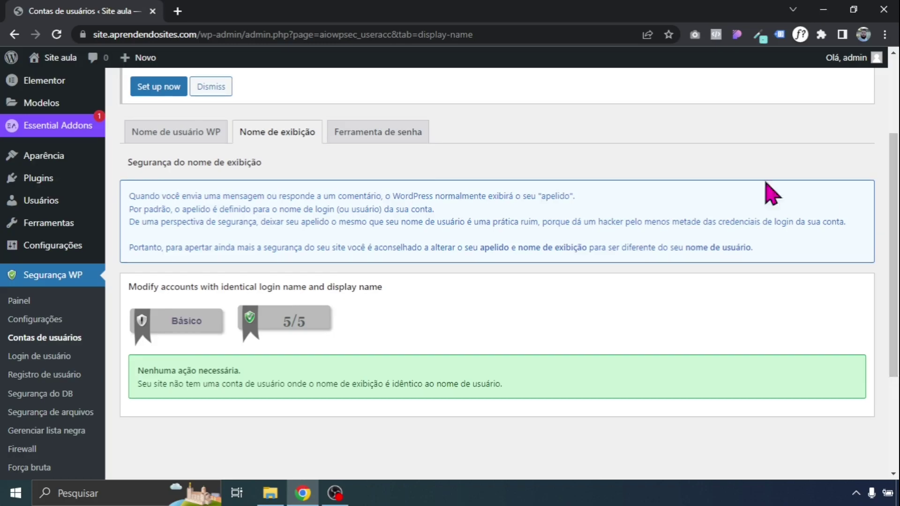
left_click(389, 130)
scroll(890, 180, "down", 10)
Enter a short weak test password into the Ferramenta de senha strength checker
scroll(863, 261, "up", 4)
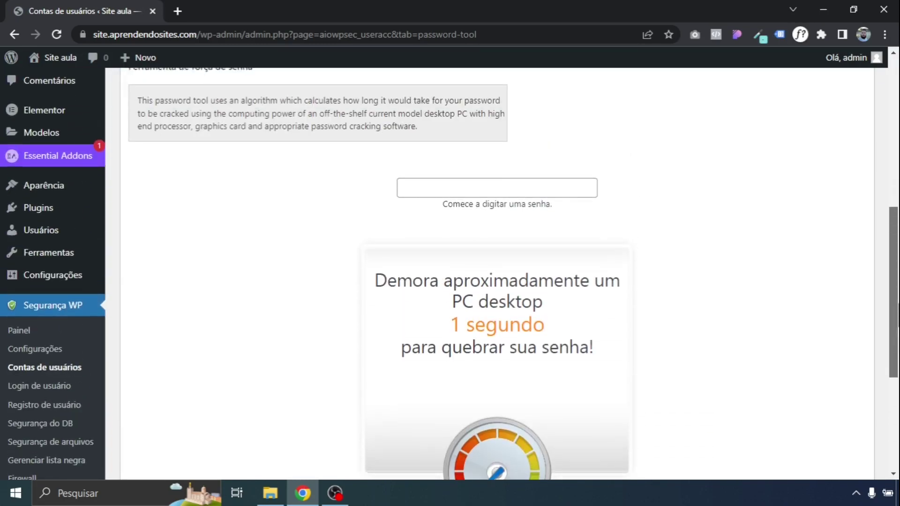
scroll(577, 395, "down", 1)
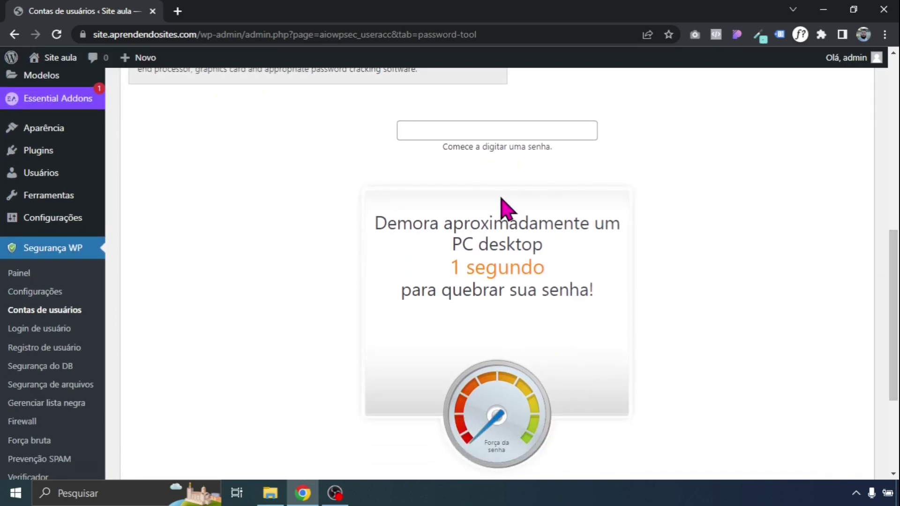
left_click(440, 126)
type("pass")
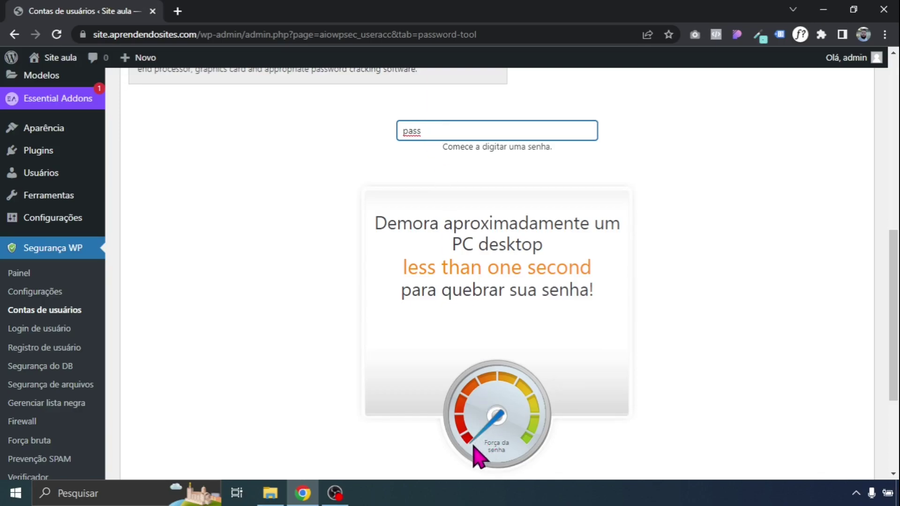
Replace it with a long mixed-character password, estimated at 5389762 years, 2 months to crack
left_click_drag(436, 134, 353, 137)
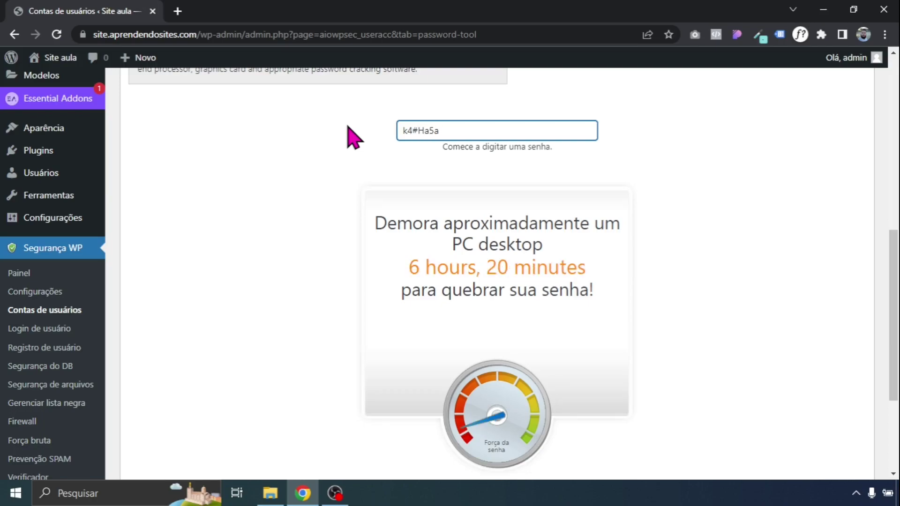
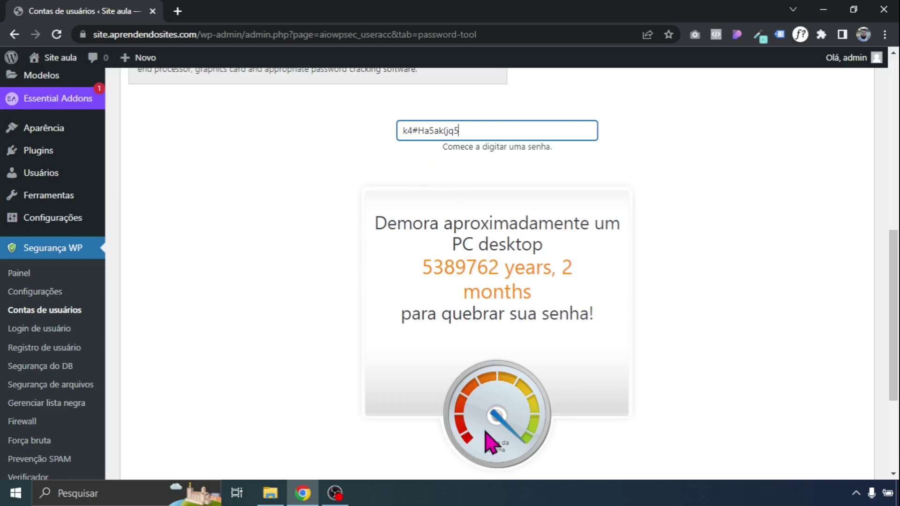
scroll(893, 328, "down", 3)
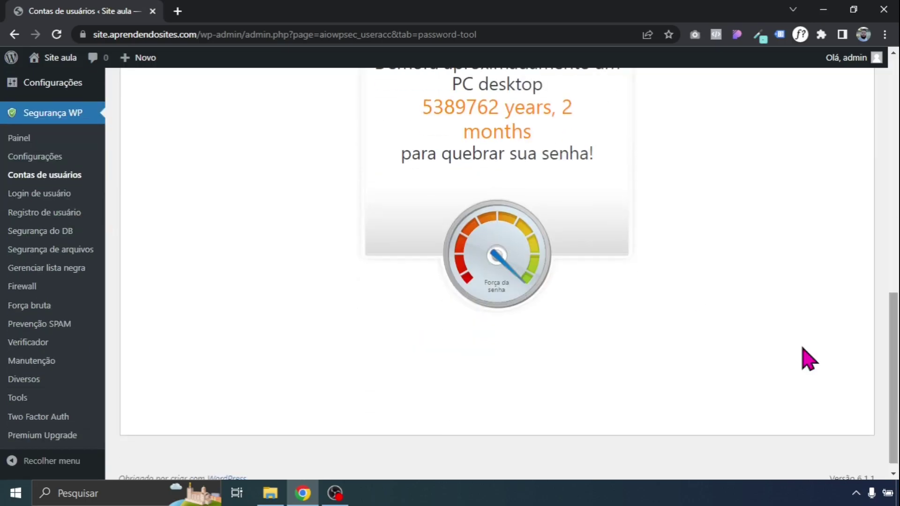
scroll(502, 346, "up", 7)
scroll(502, 345, "down", 5)
scroll(408, 157, "up", 1)
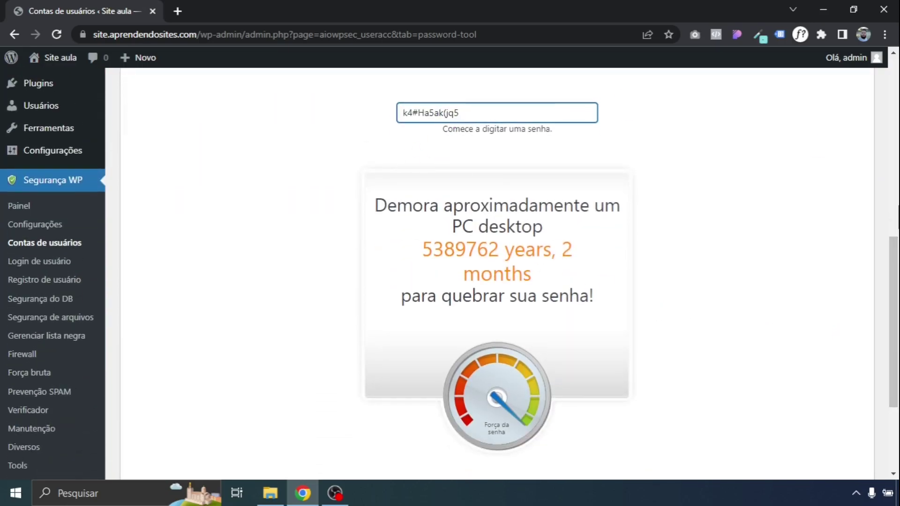
scroll(897, 218, "up", 2)
mouse_move(112, 206)
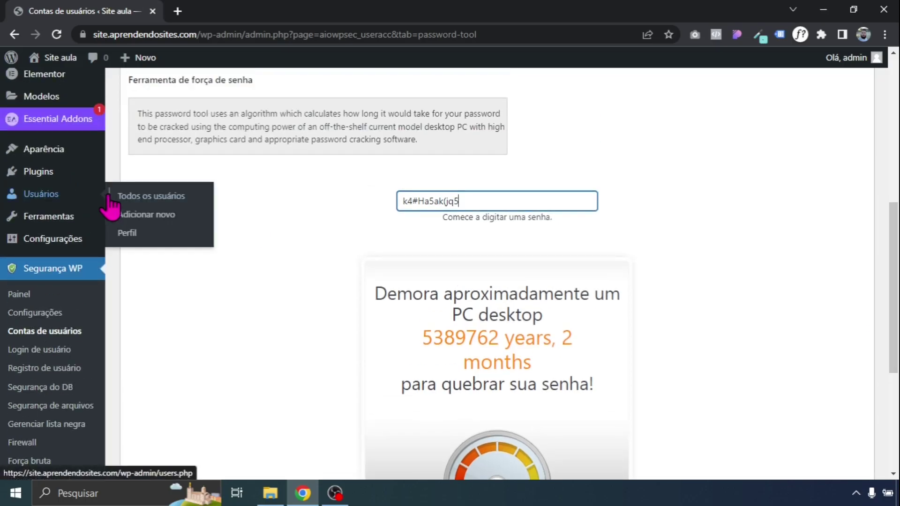
scroll(893, 281, "down", 3)
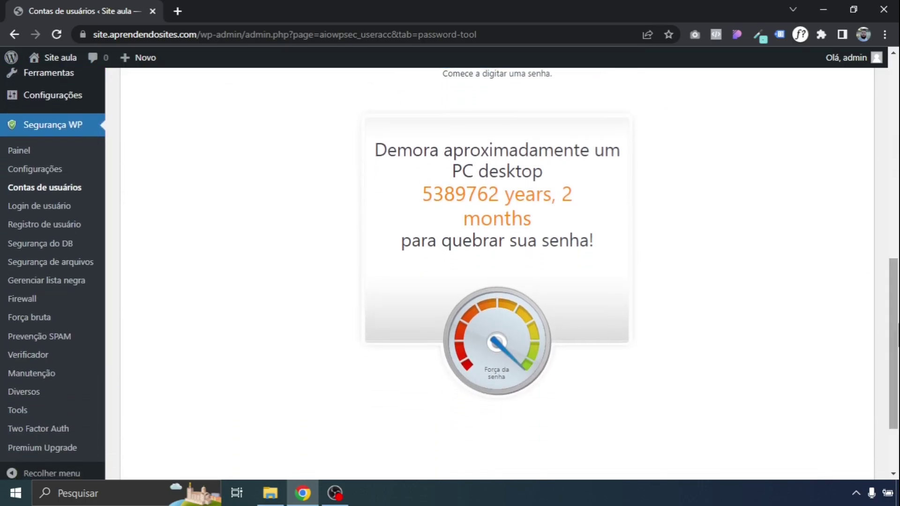
Open the Força bruta settings down to the login page rename options
left_click(60, 320)
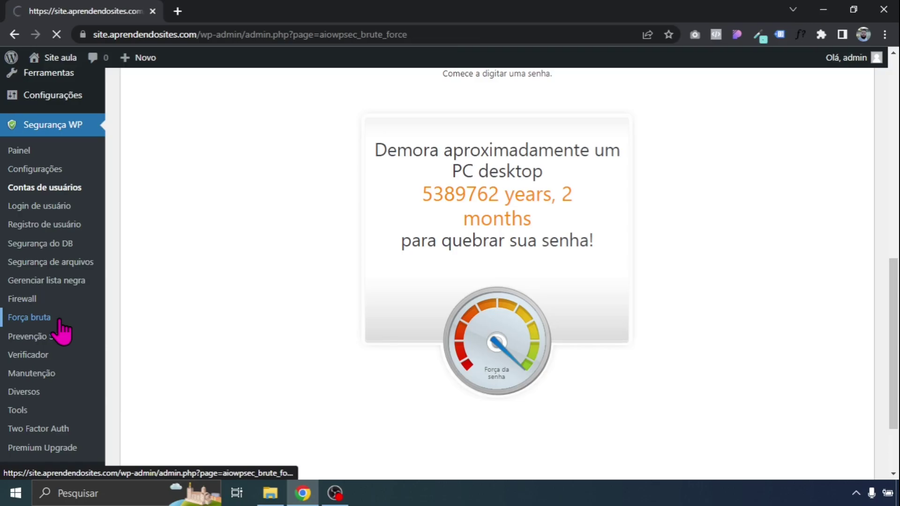
scroll(892, 154, "down", 3)
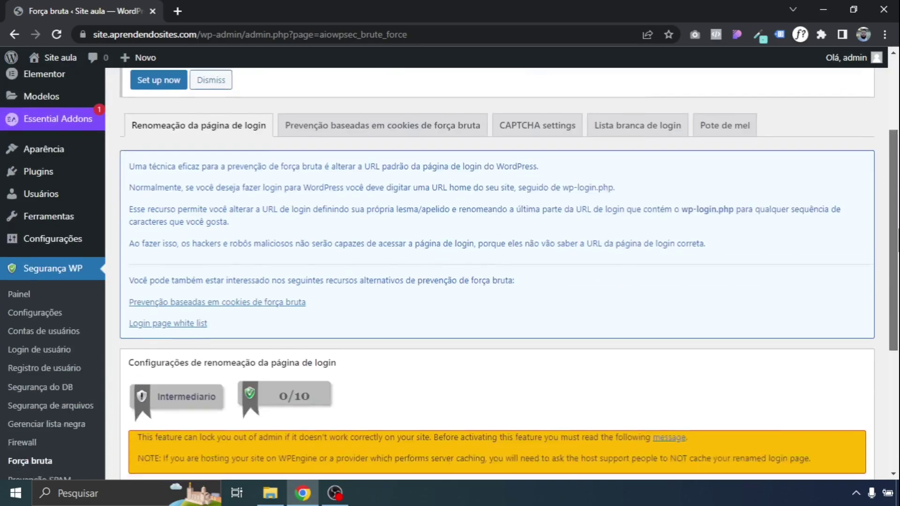
scroll(893, 187, "down", 5)
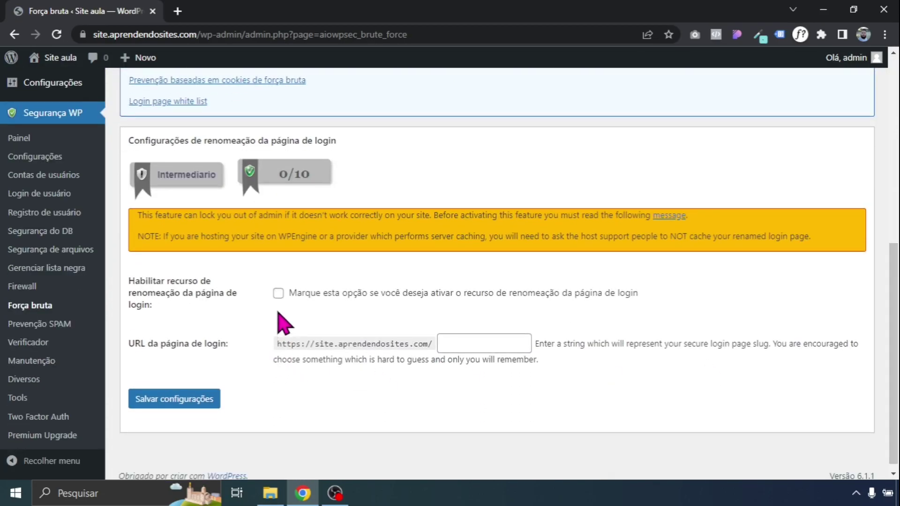
scroll(892, 305, "down", 1)
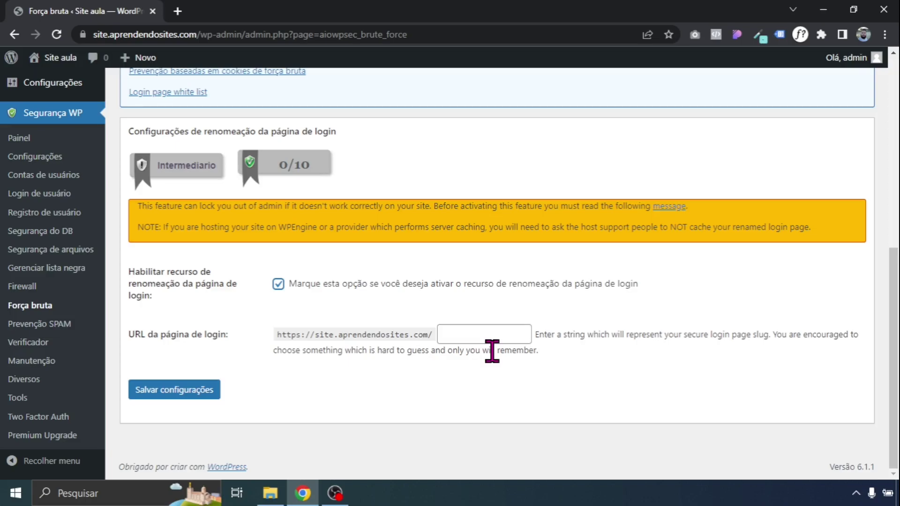
Set the renamed login slug to vassoura, save, and copy the wp-admin address
left_click(448, 334)
type("painel")
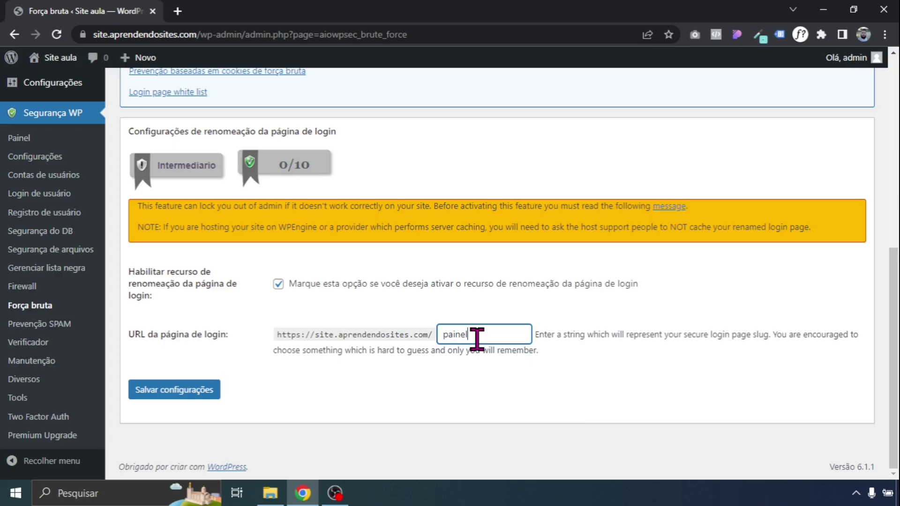
left_click_drag(476, 338, 415, 333)
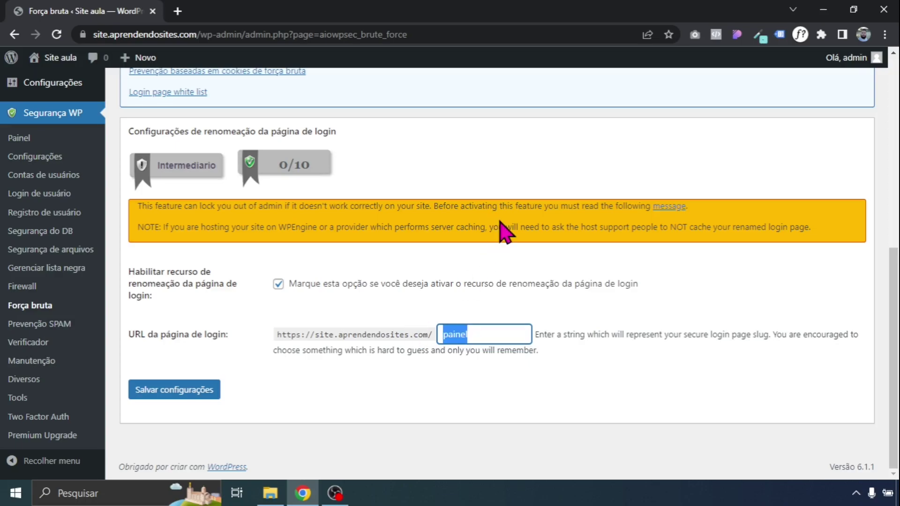
type("vass")
left_click(496, 365)
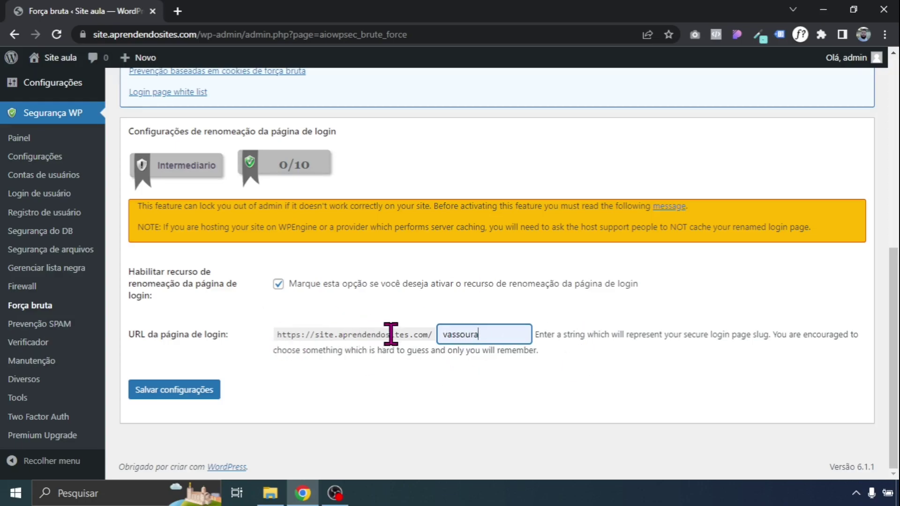
left_click(178, 393)
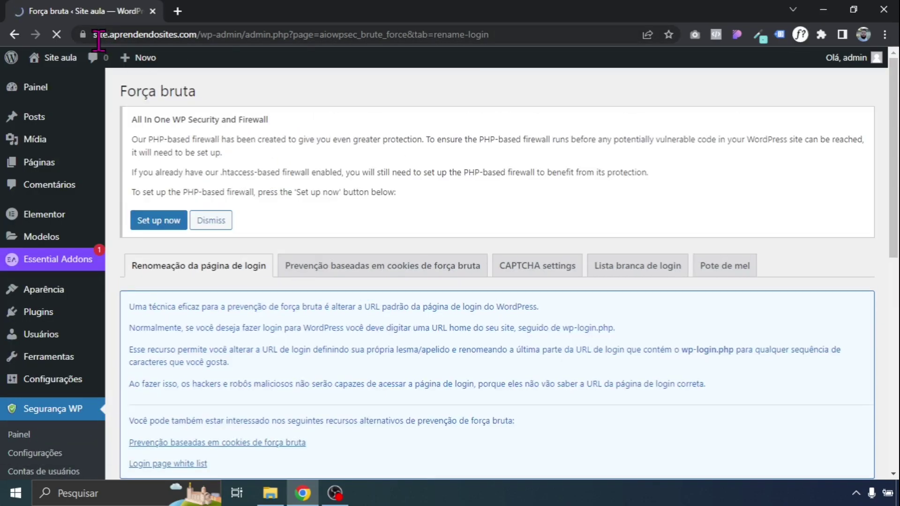
left_click_drag(96, 34, 272, 35)
key("ctrl+c")
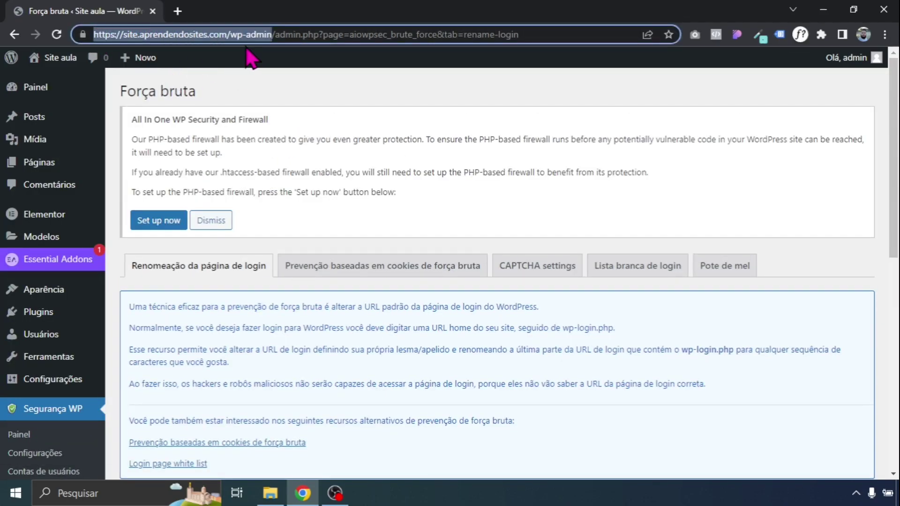
Load the old wp-admin address in an incognito window, which reports Not available
left_click(884, 34)
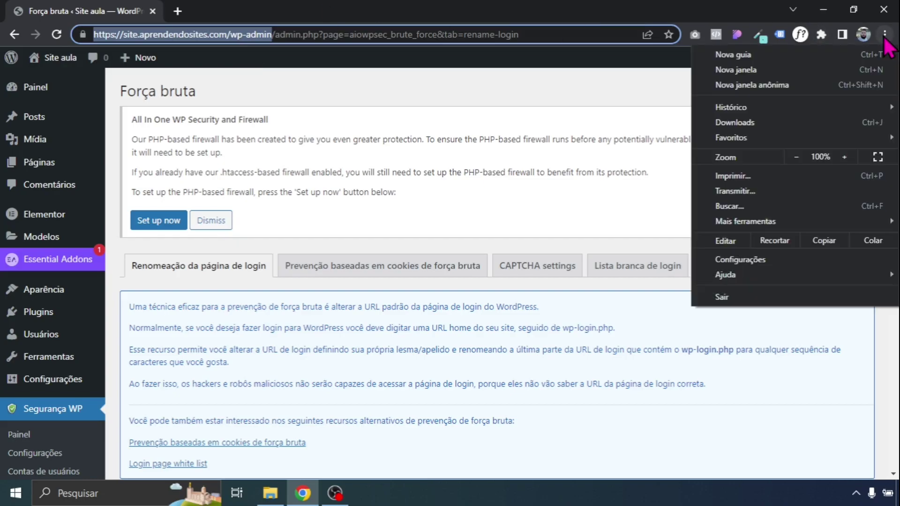
left_click(791, 85)
key("ctrl+v")
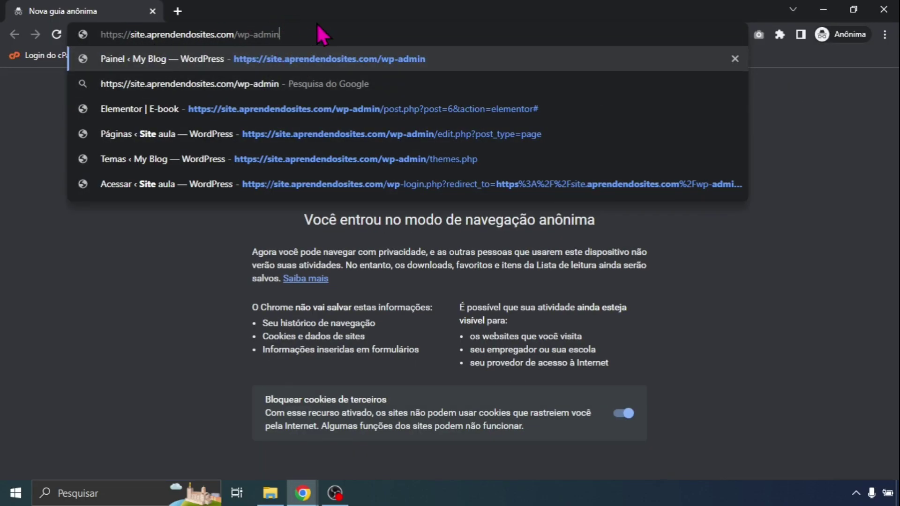
key("Return")
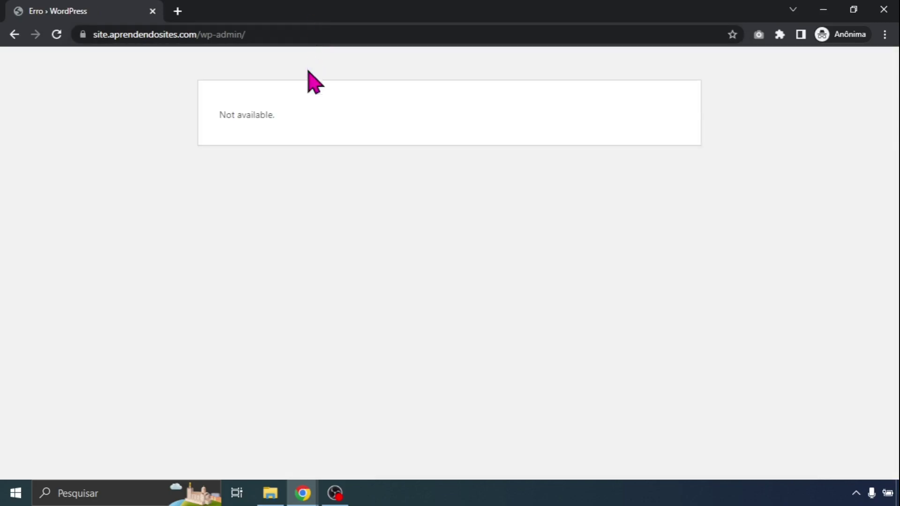
triple_click(227, 113)
left_click(347, 121)
Change the address path to vassoura and confirm the WordPress login form appears
left_click(206, 36)
left_click_drag(206, 36, 364, 43)
key("BackSpace")
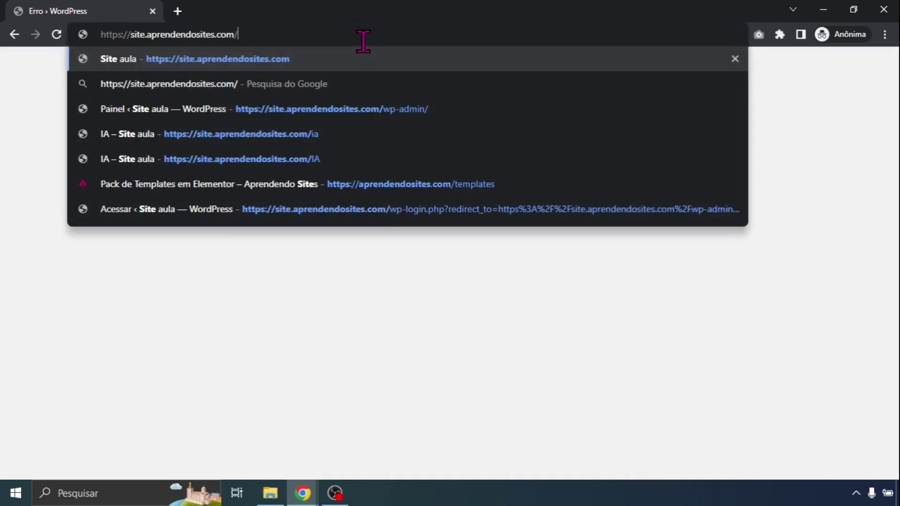
type("vassoura")
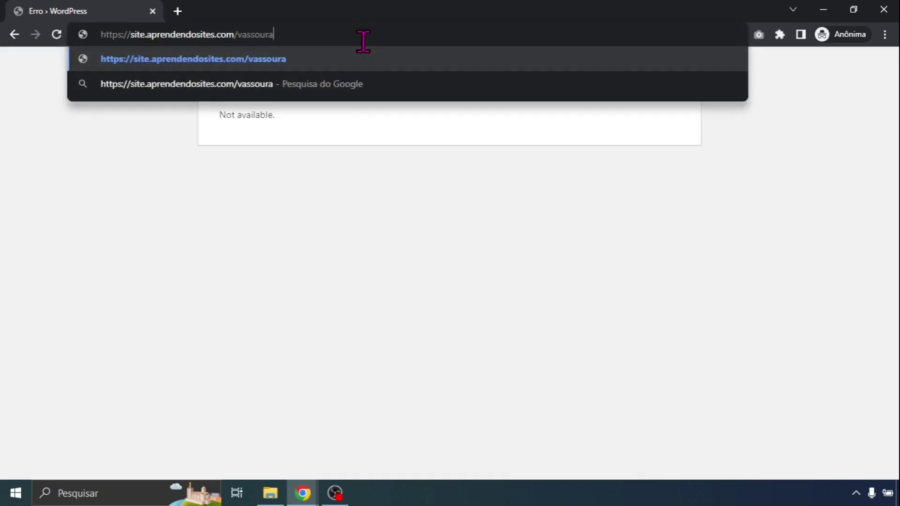
key("Return")
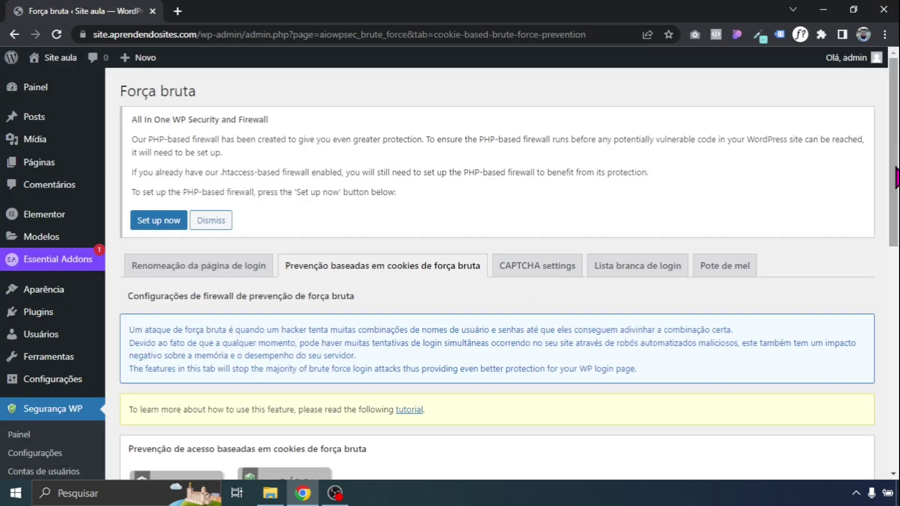
scroll(497, 270, "down", 7)
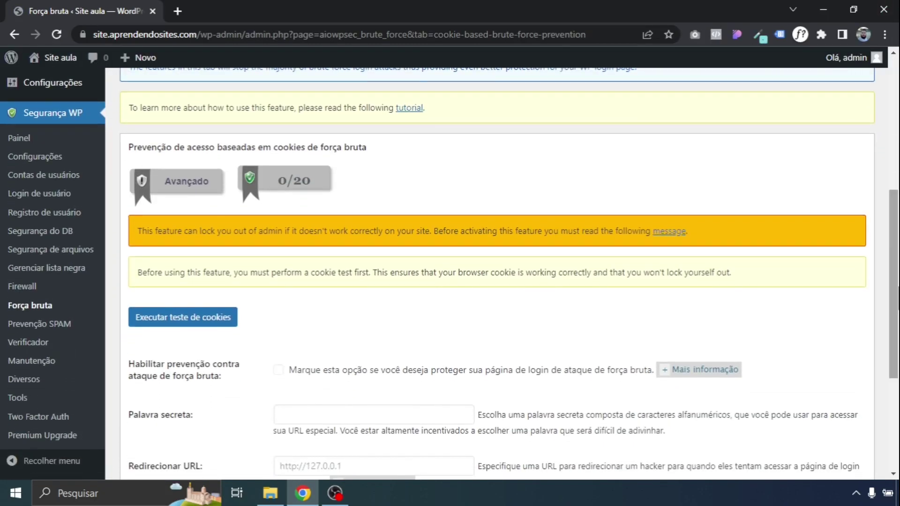
scroll(290, 220, "down", 4)
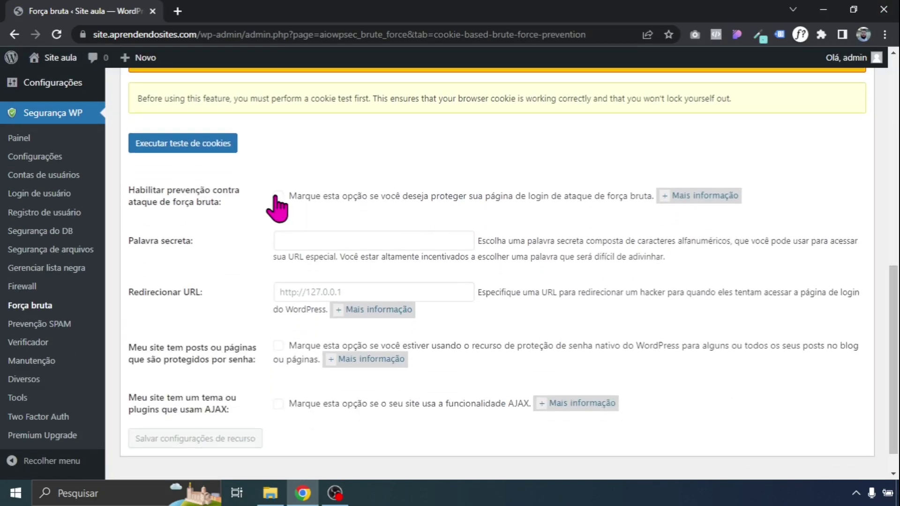
scroll(875, 246, "up", 5)
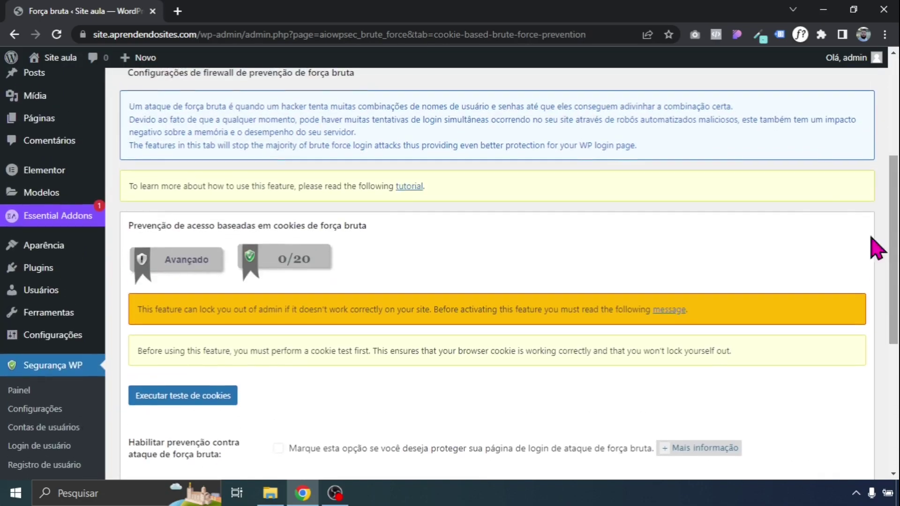
scroll(875, 246, "up", 3)
Make Simple math CAPTCHA the default CAPTCHA type
left_click(545, 176)
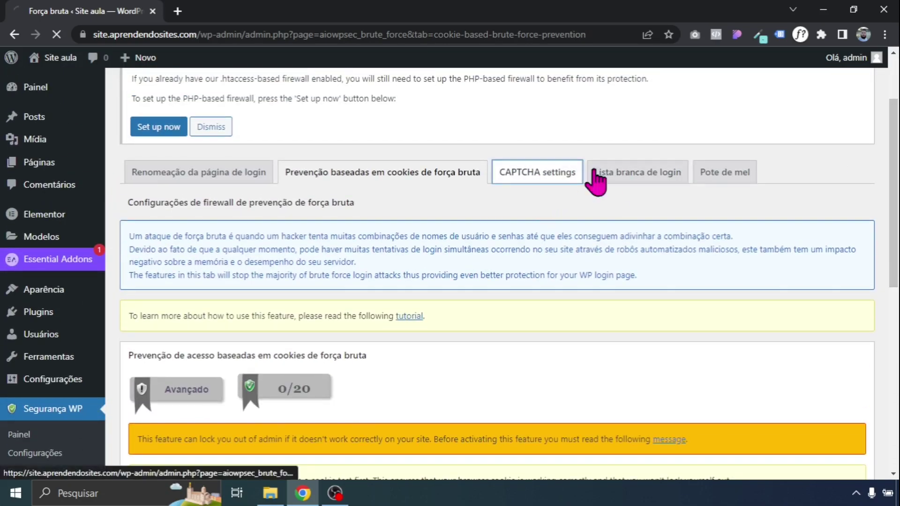
scroll(875, 161, "down", 2)
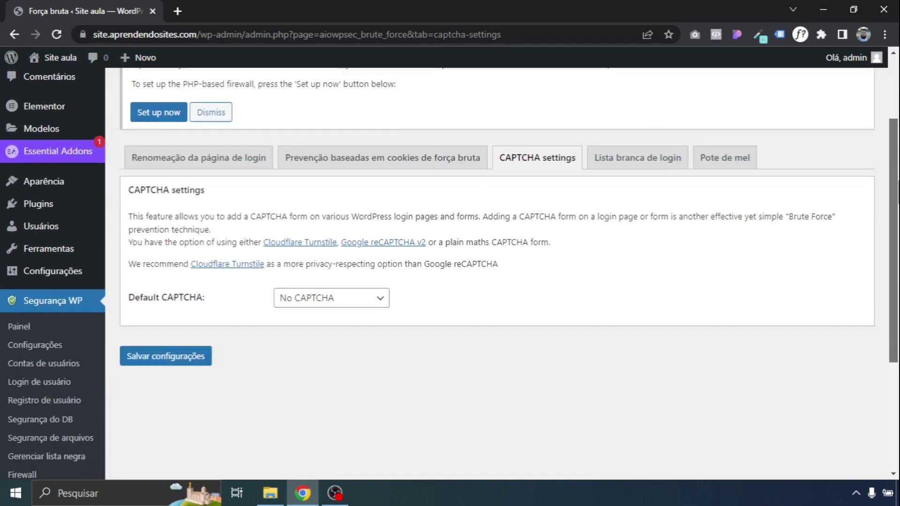
left_click(366, 256)
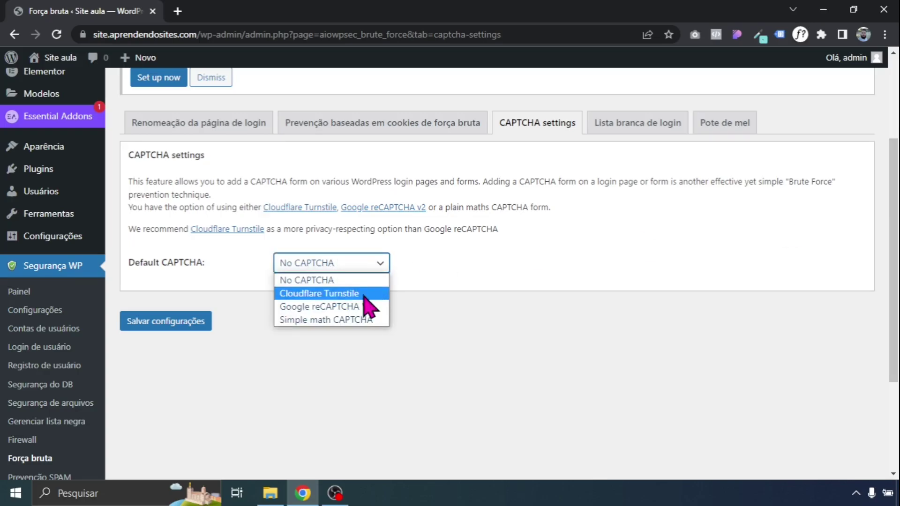
left_click(346, 320)
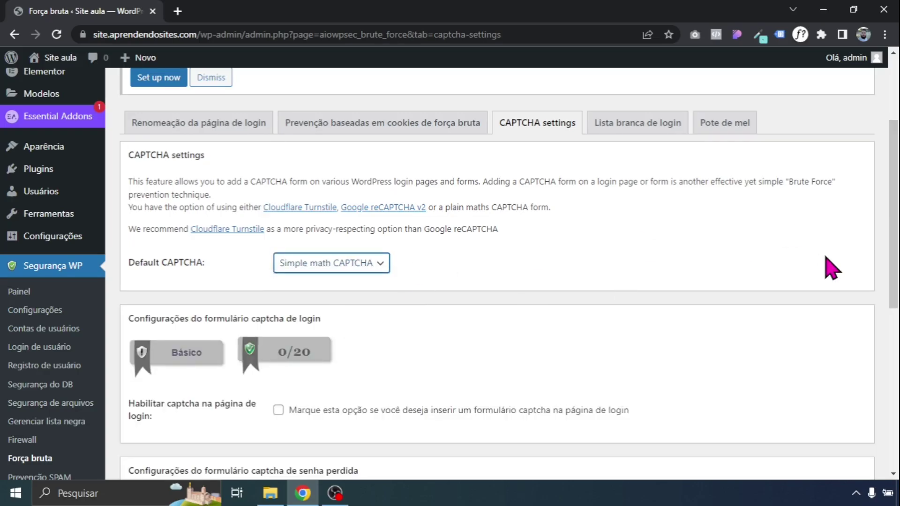
Enable captcha on the custom login form and save the CAPTCHA settings
scroll(331, 241, "down", 5)
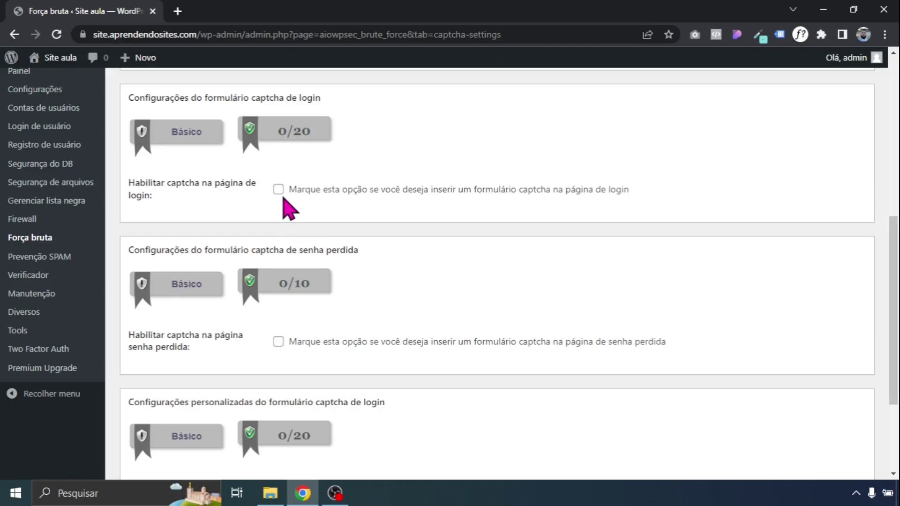
scroll(689, 308, "down", 3)
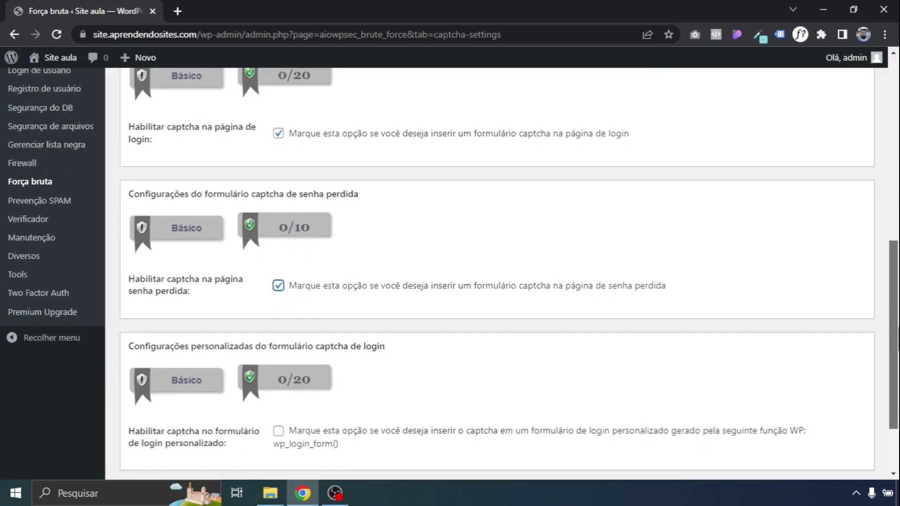
left_click(277, 351)
left_click(189, 424)
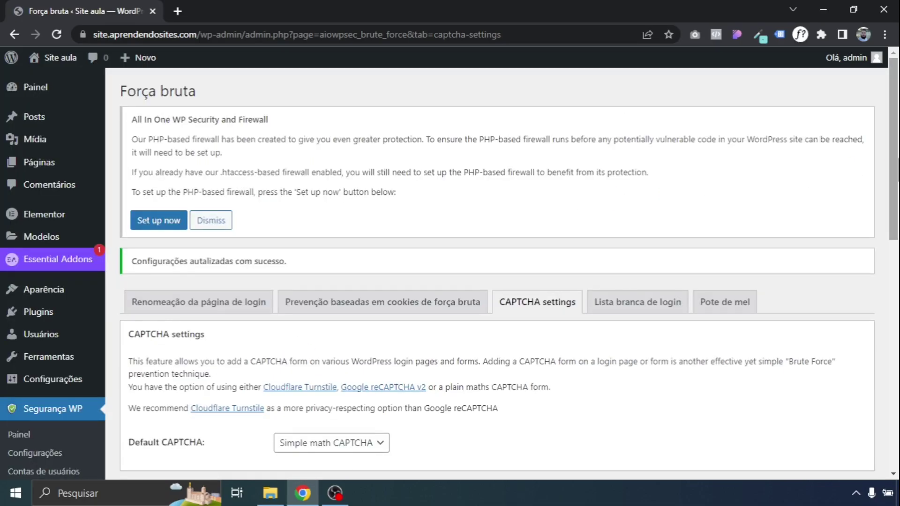
scroll(666, 183, "down", 5)
scroll(448, 274, "down", 2)
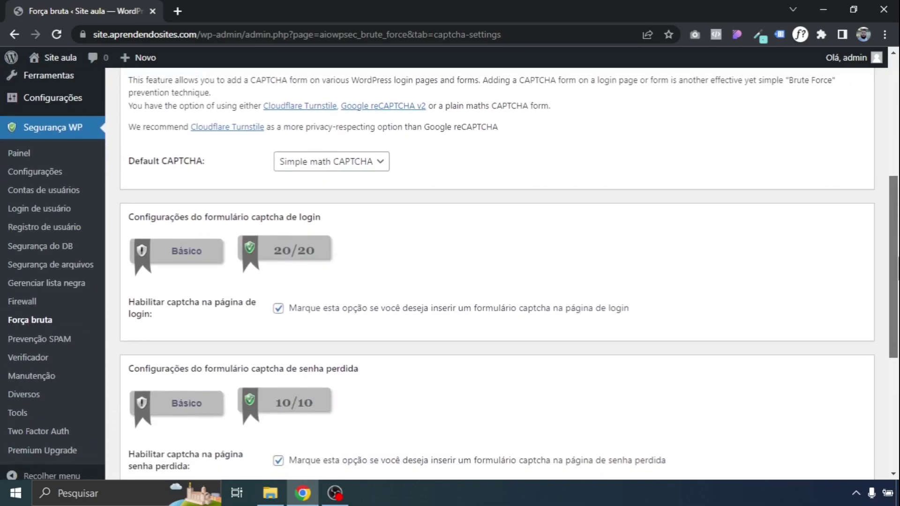
left_click(49, 328)
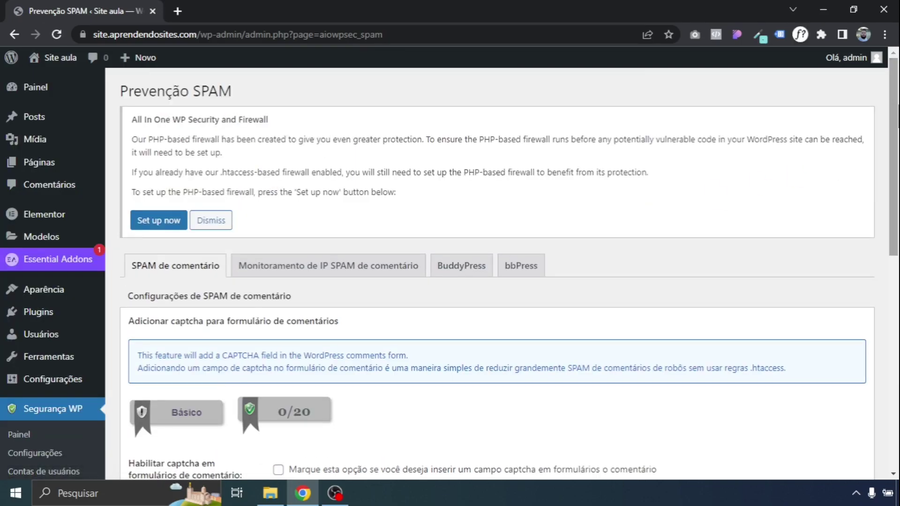
Enable comment captcha, spambot blocking and trashing spam after 14 days, then save
scroll(759, 245, "down", 4)
left_click(278, 224)
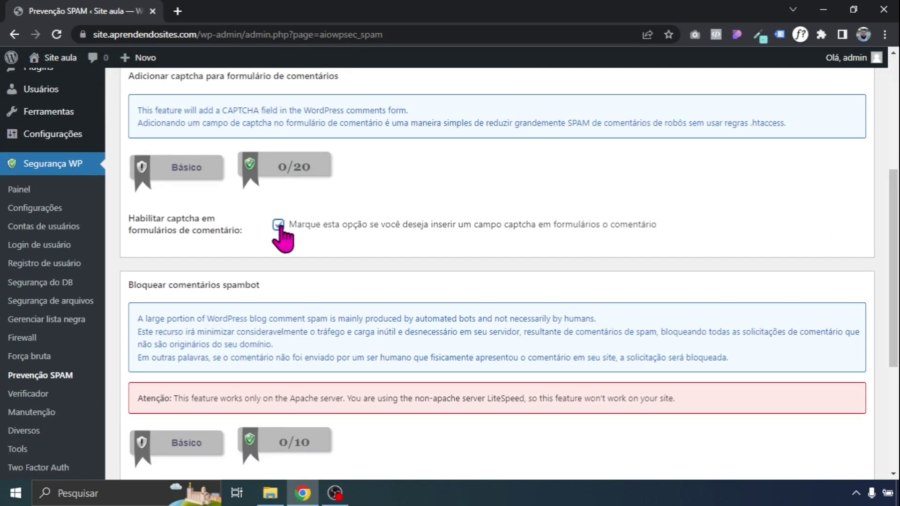
scroll(889, 261, "down", 4)
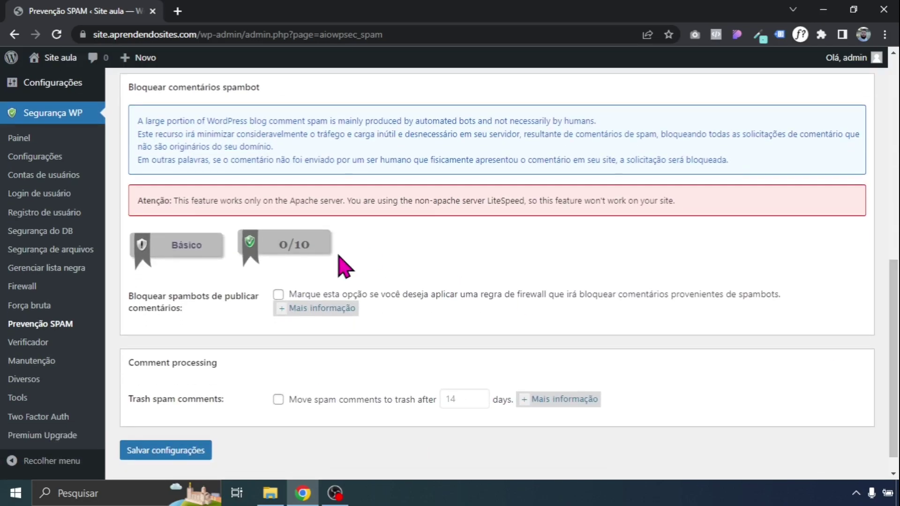
left_click(278, 294)
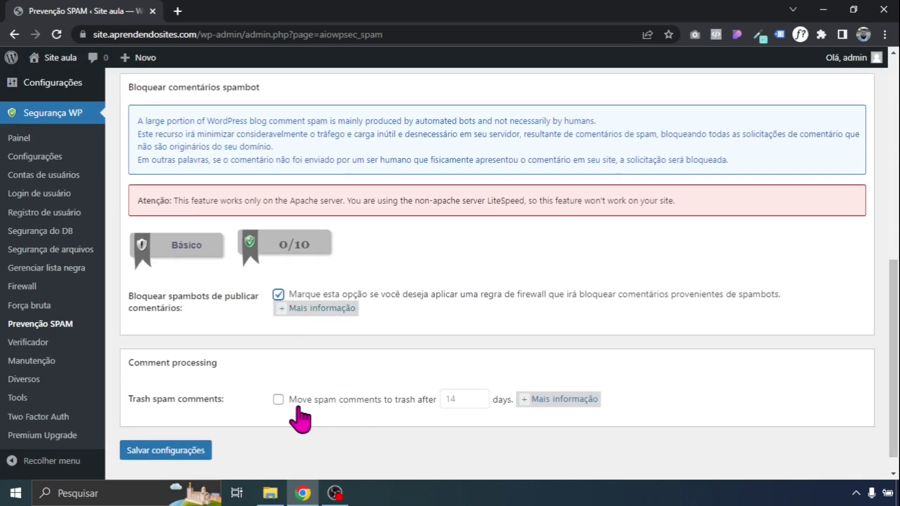
left_click(277, 400)
left_click(200, 451)
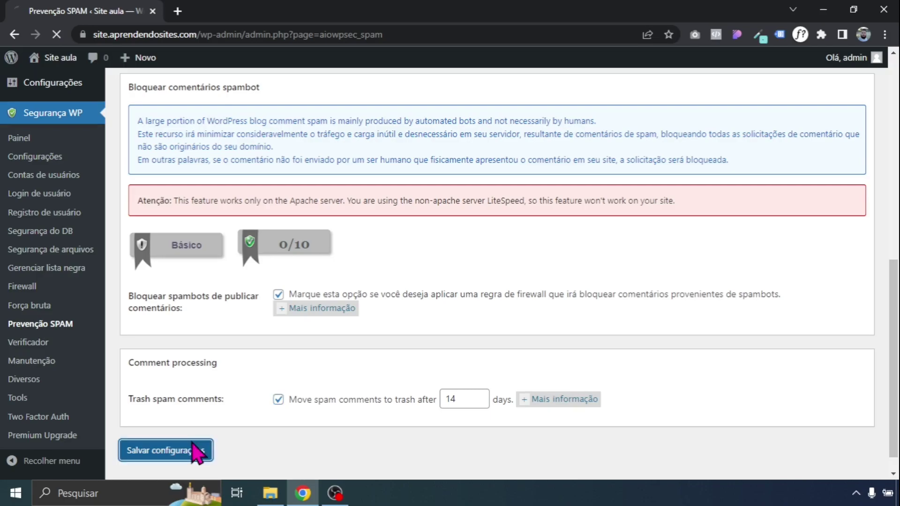
Open the Segurança WP dashboard, now showing a security score of 200 of 505
scroll(710, 235, "down", 5)
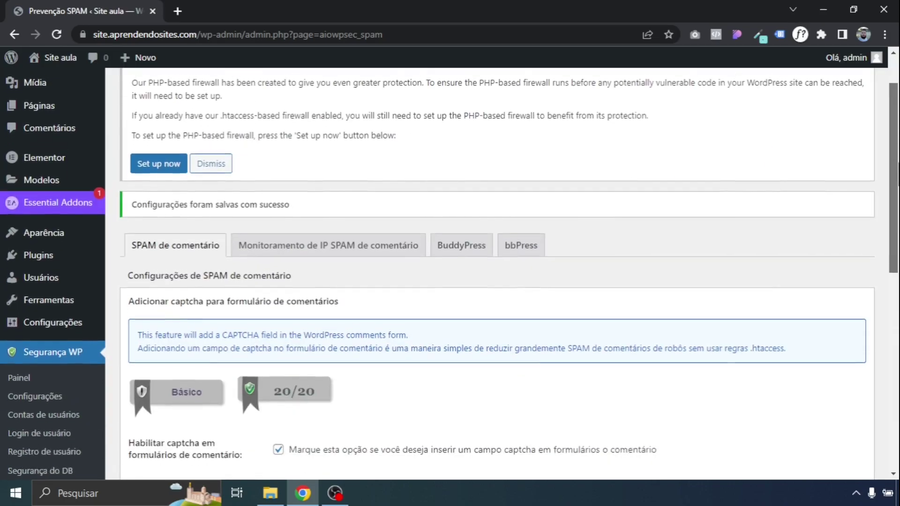
scroll(449, 274, "down", 2)
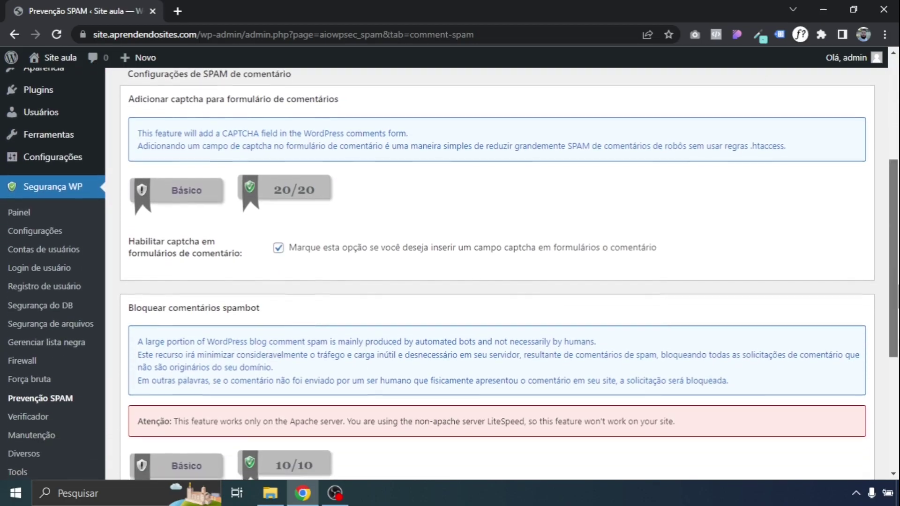
scroll(448, 274, "down", 1)
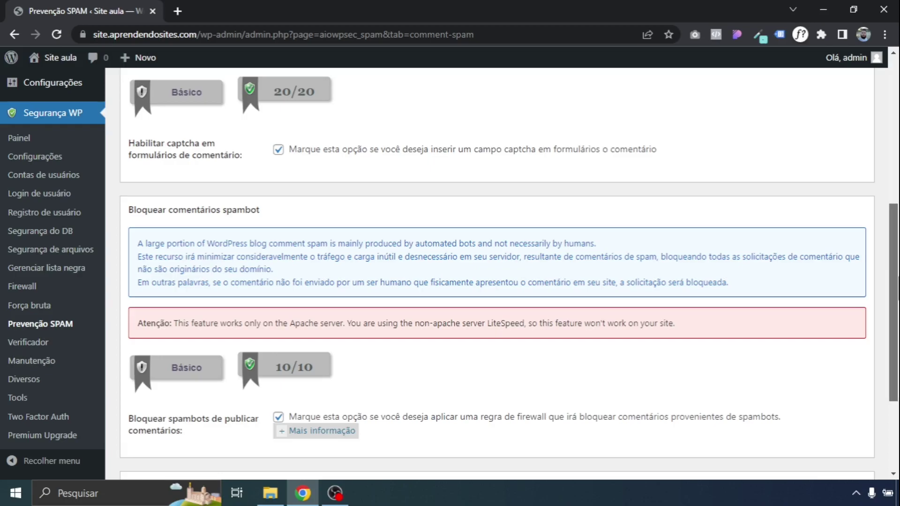
scroll(893, 262, "up", 4)
scroll(894, 263, "up", 3)
left_click(30, 437)
scroll(886, 157, "down", 5)
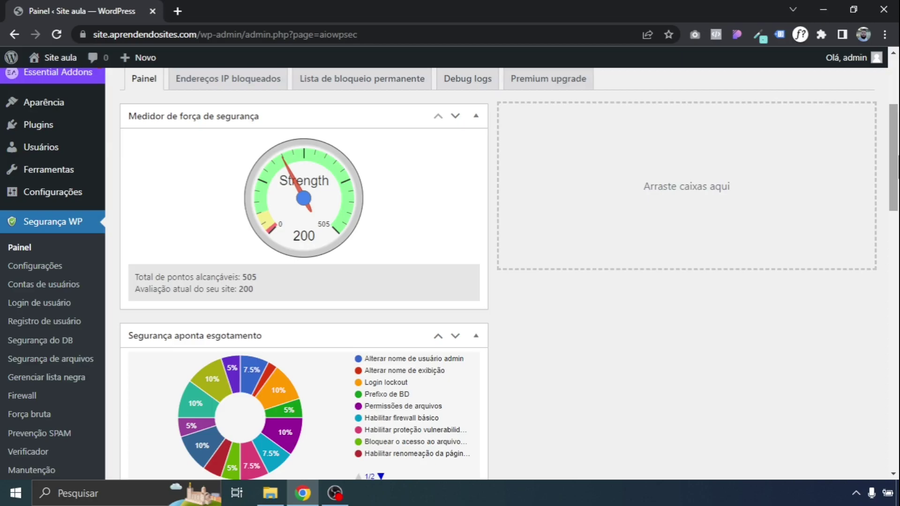
scroll(450, 274, "down", 1)
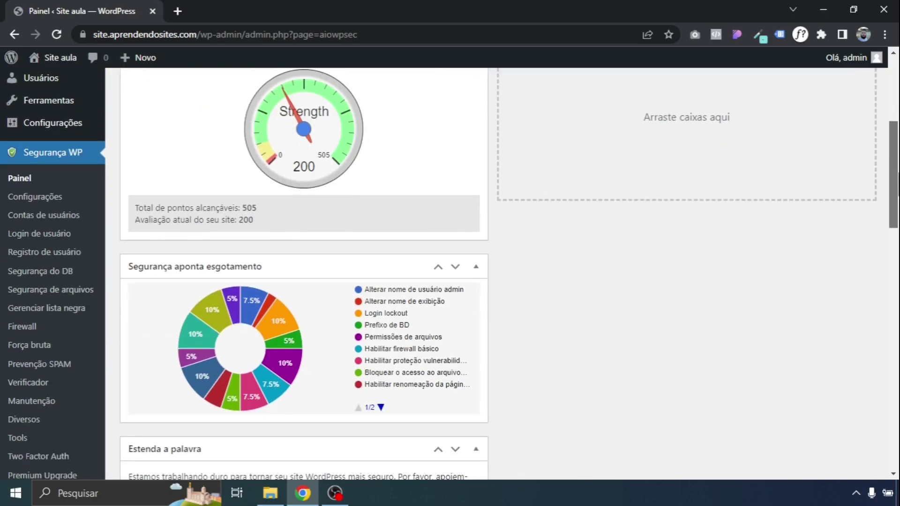
scroll(450, 275, "down", 1)
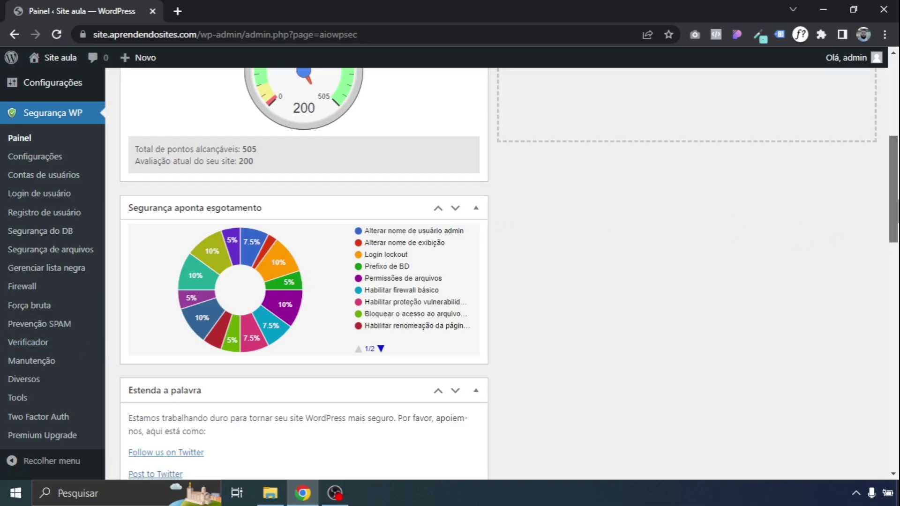
scroll(893, 187, "up", 2)
scroll(708, 295, "up", 3)
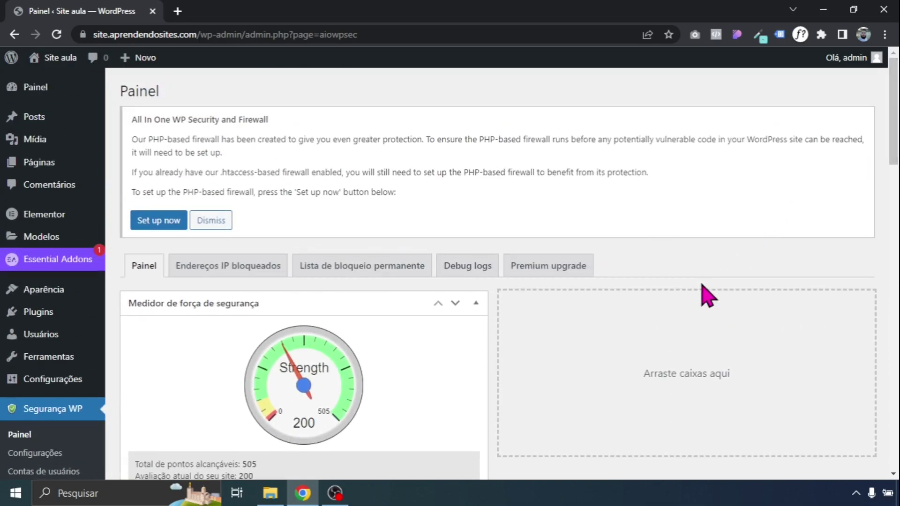